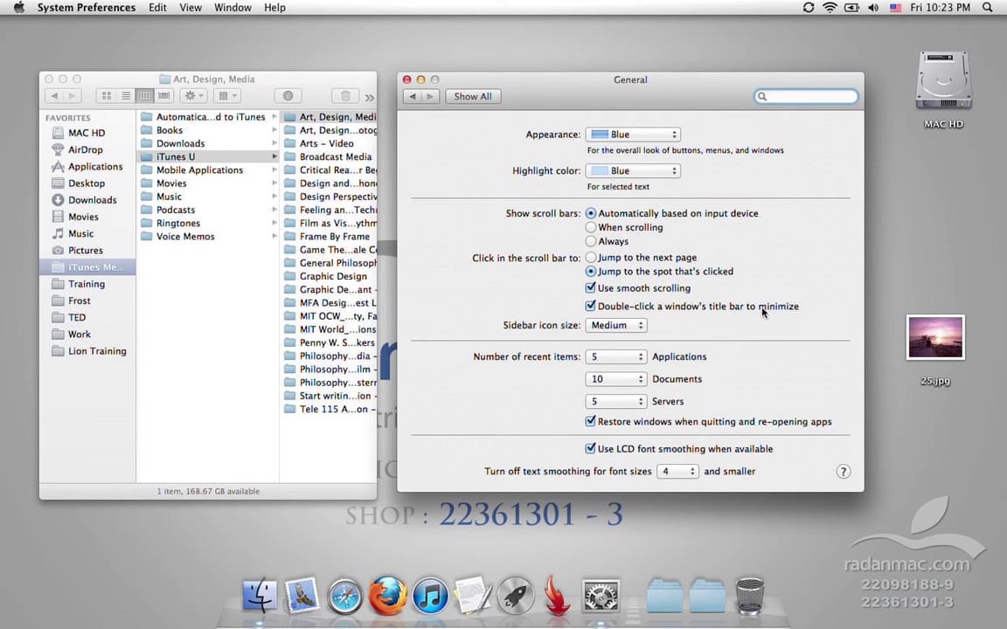
Minimize the General preferences window and the Finder window to the Dock, and restore both
double_click(627, 98)
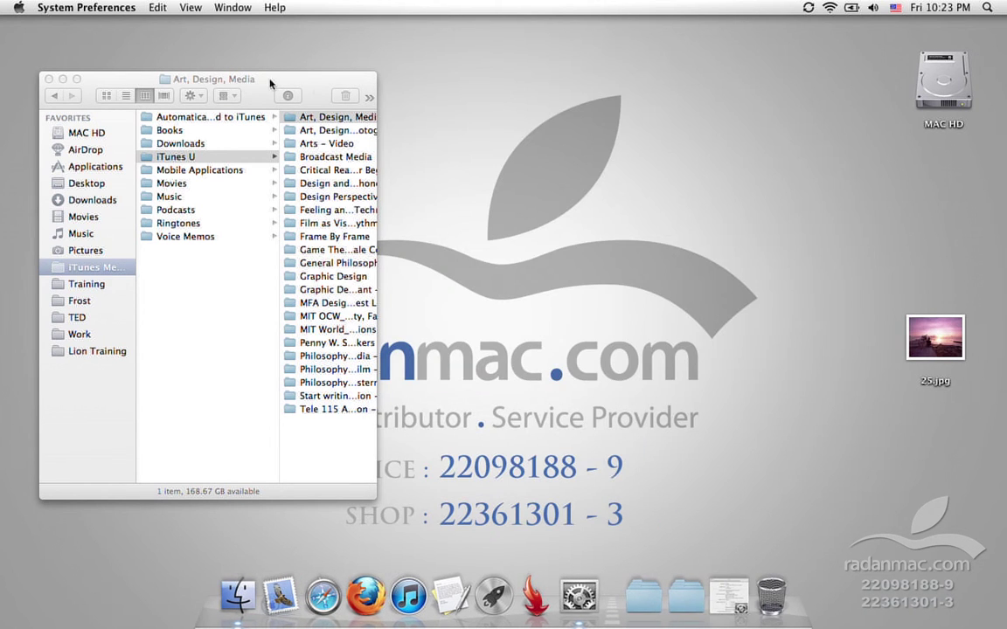
double_click(260, 81)
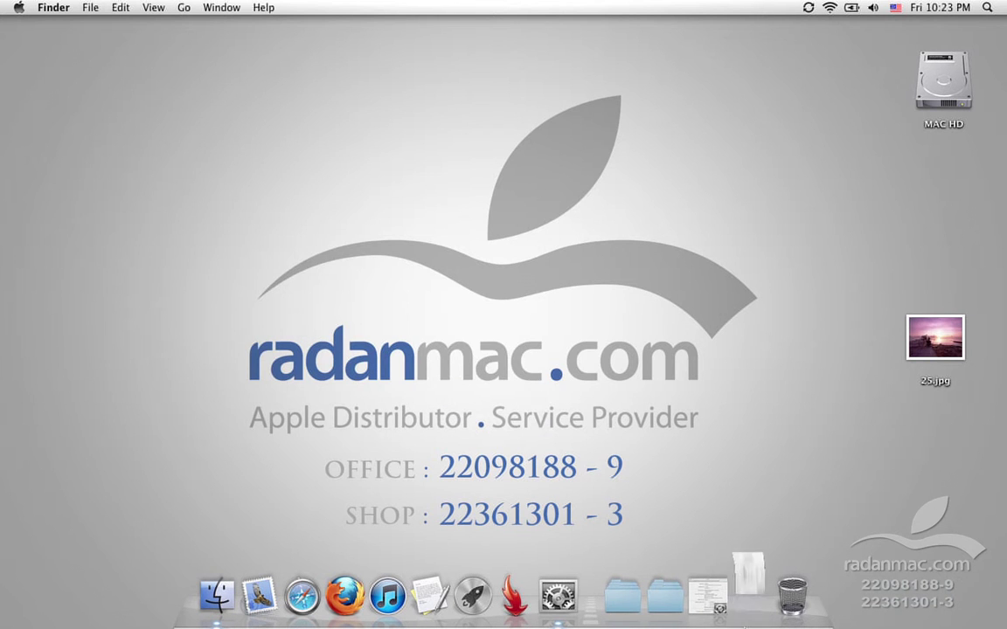
click(724, 597)
click(732, 601)
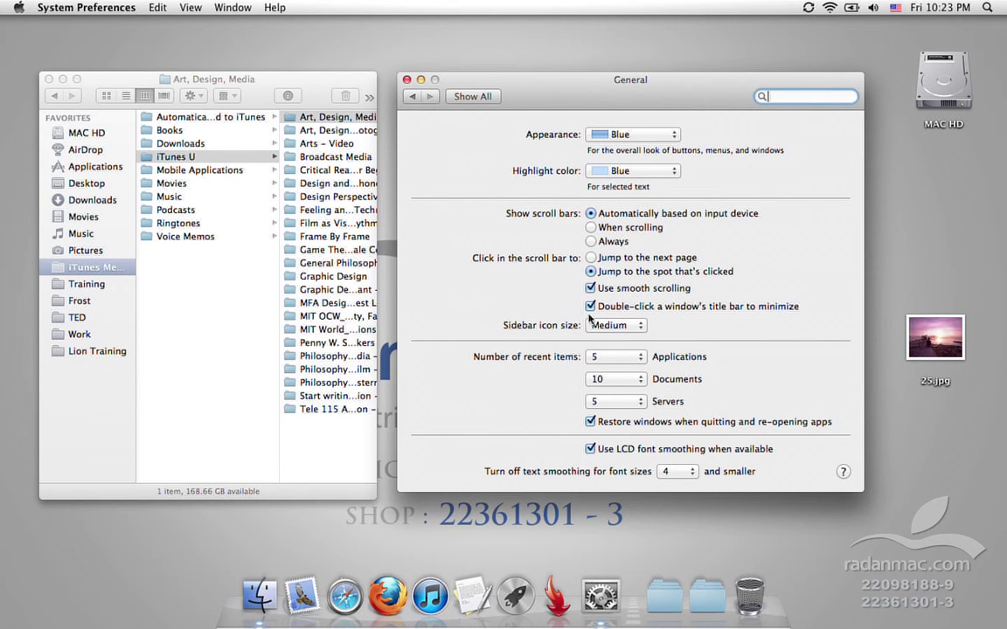
Try the Small and Large sidebar icon sizes, and set the sidebar icon size back to Medium
click(195, 364)
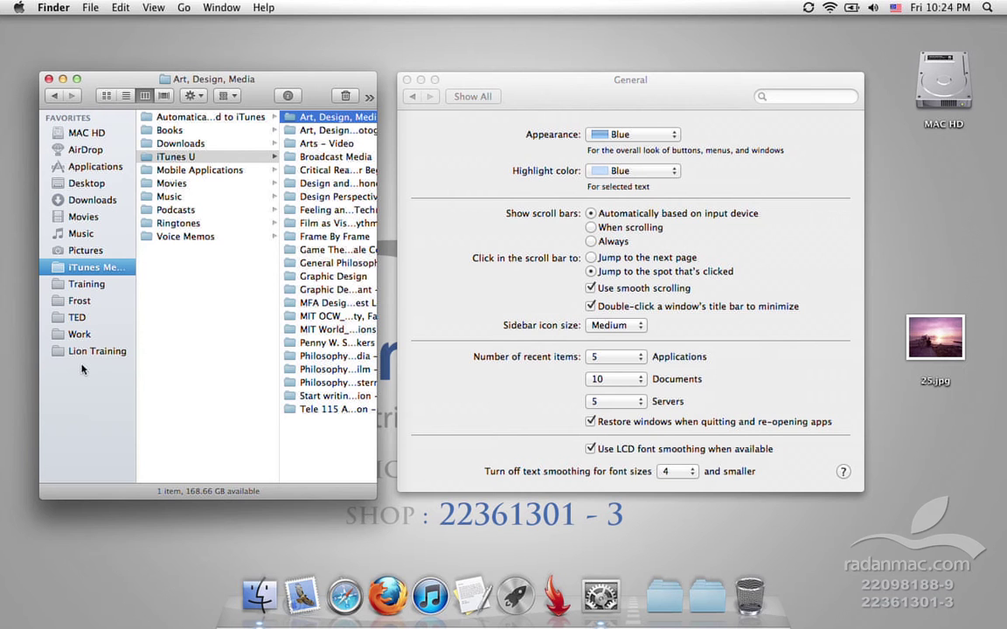
click(471, 300)
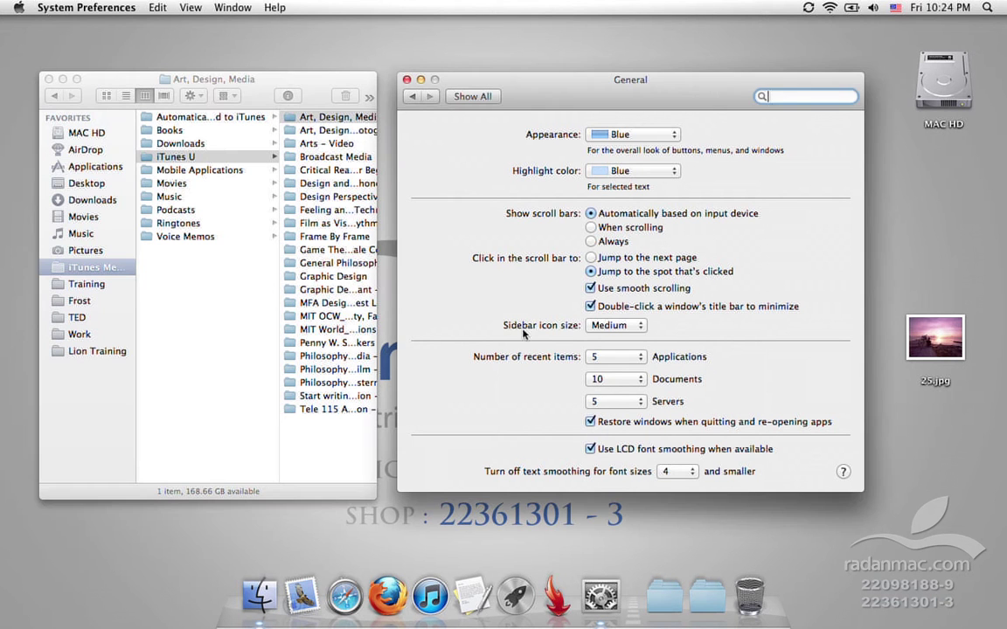
click(619, 325)
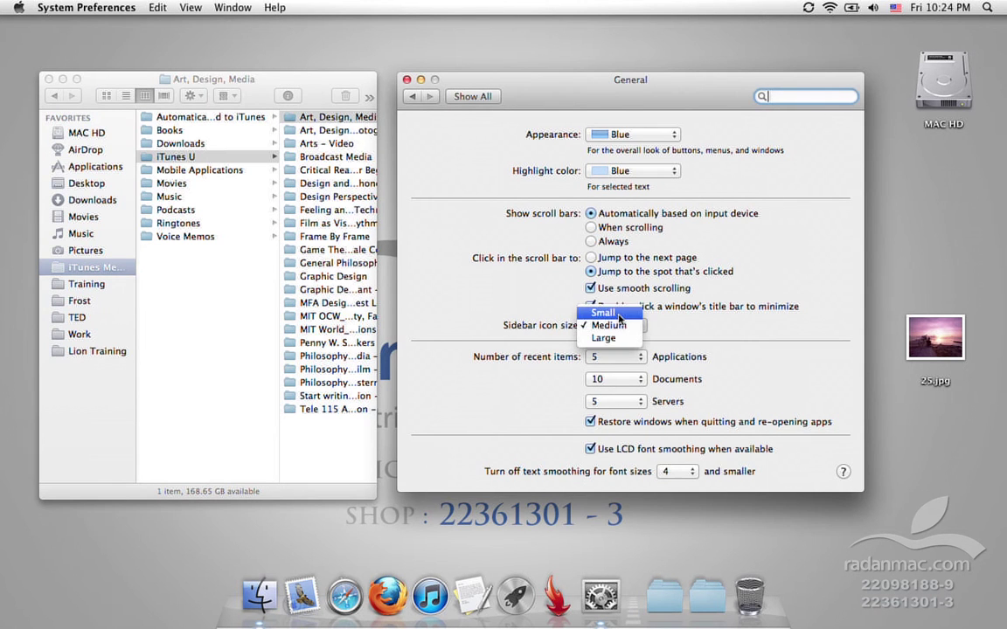
click(605, 313)
click(619, 325)
click(616, 349)
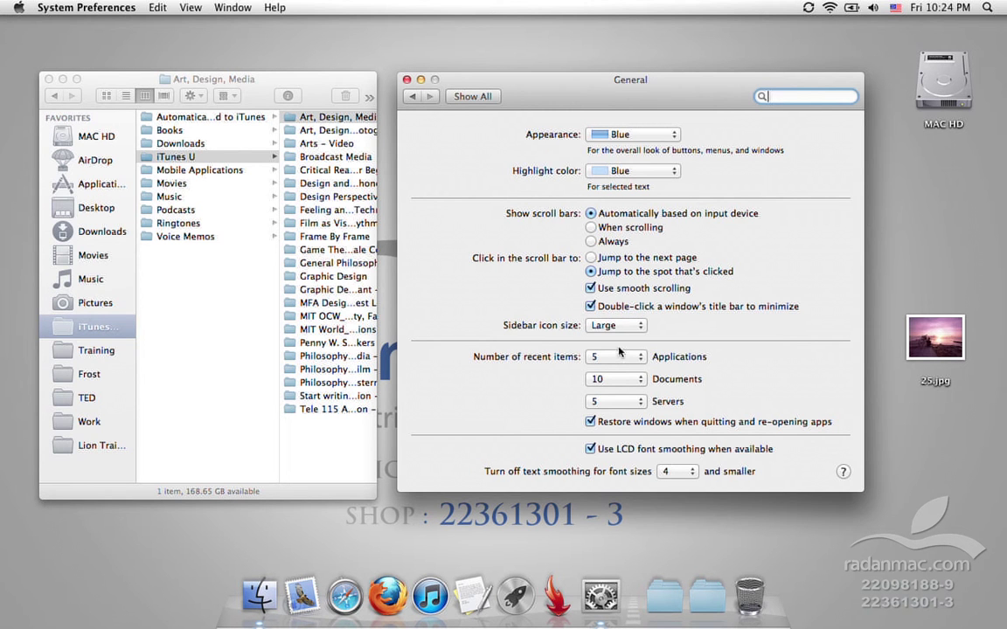
click(618, 332)
click(607, 312)
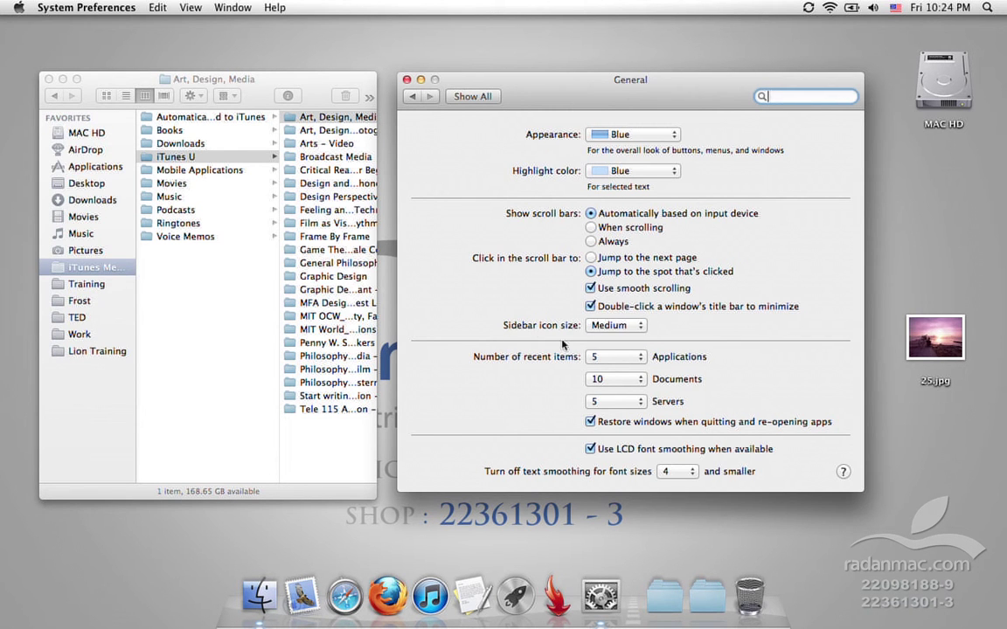
View the Recent Items list of applications, documents and servers, and close it without choosing anything
click(94, 424)
click(452, 448)
click(18, 7)
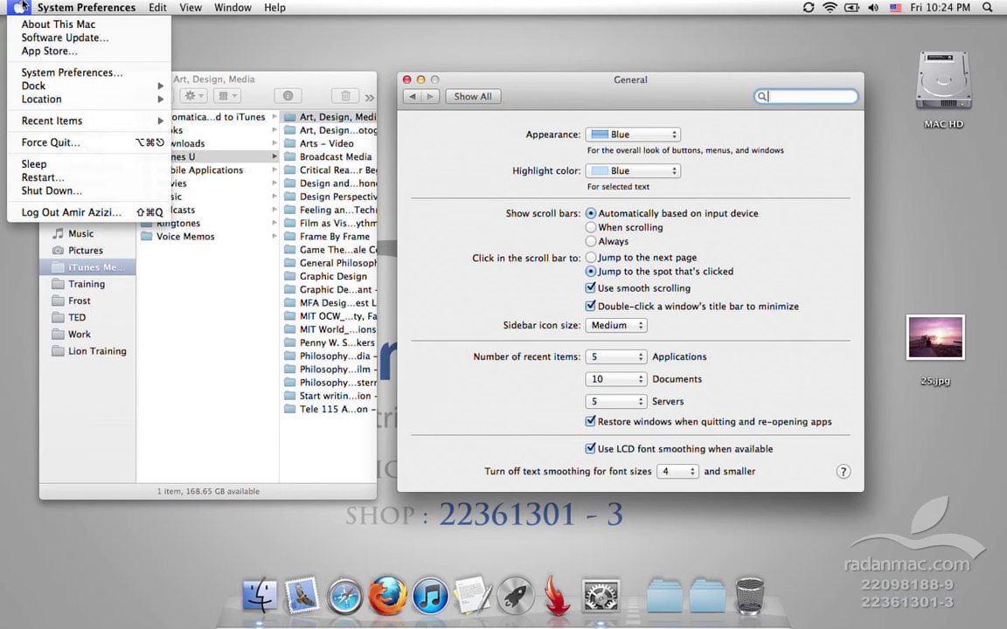
mouse_move(53, 119)
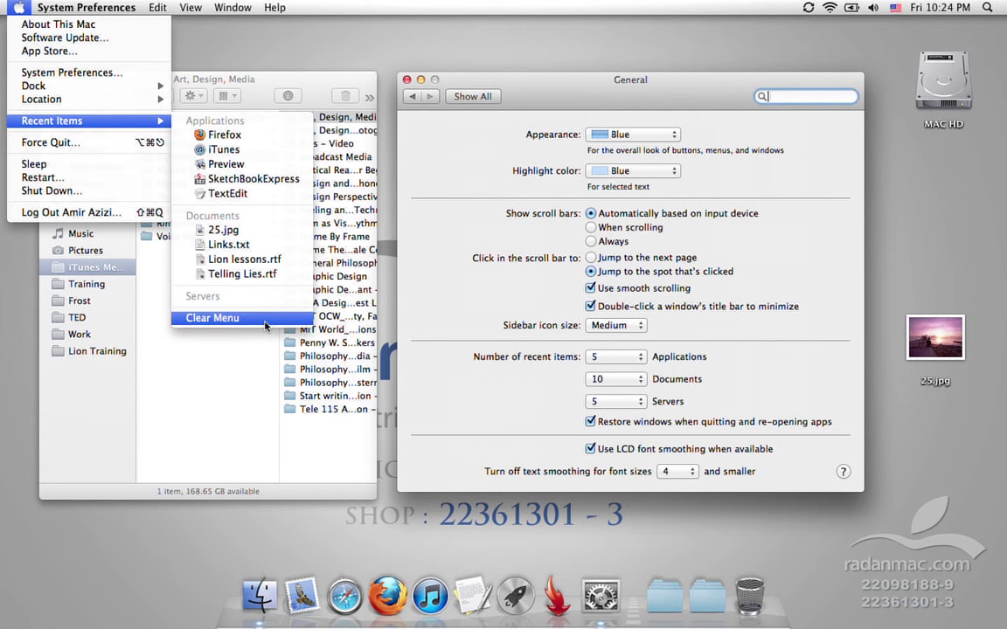
click(466, 355)
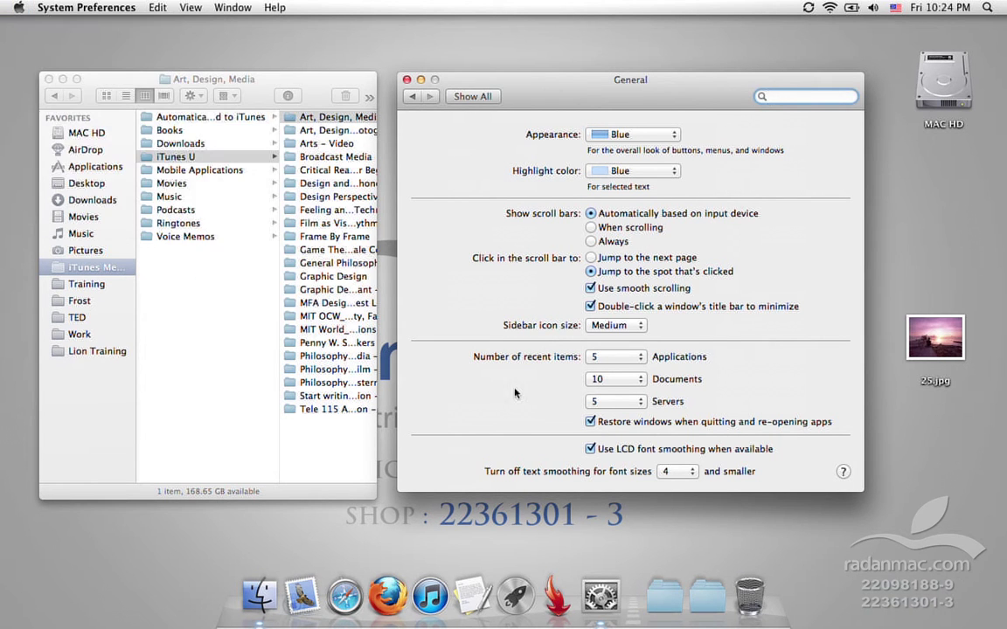
Try 10 as the number of recent applications, and set it back to 5
click(607, 365)
click(612, 371)
click(618, 359)
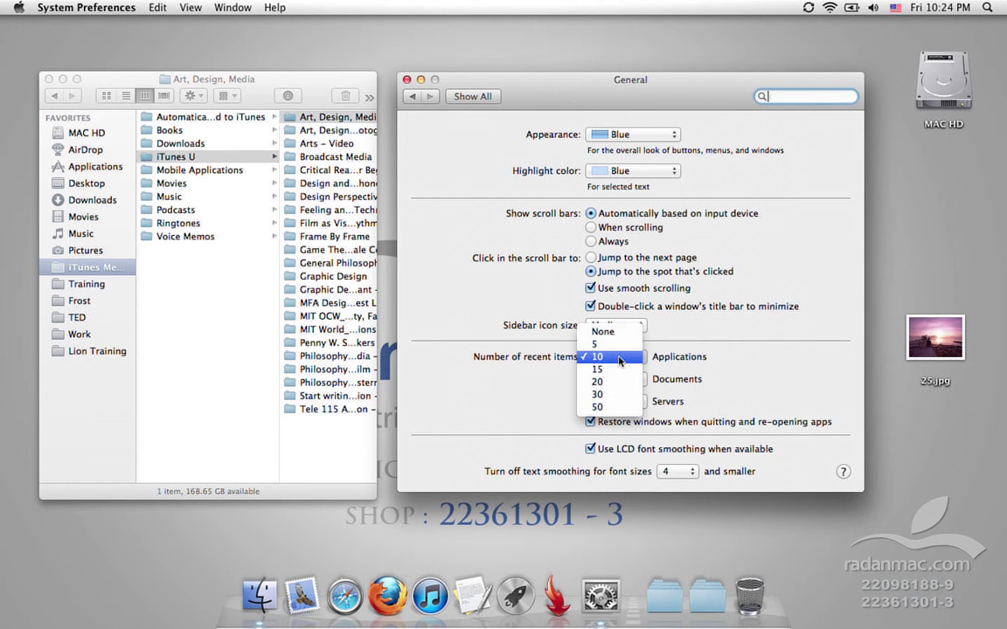
click(601, 345)
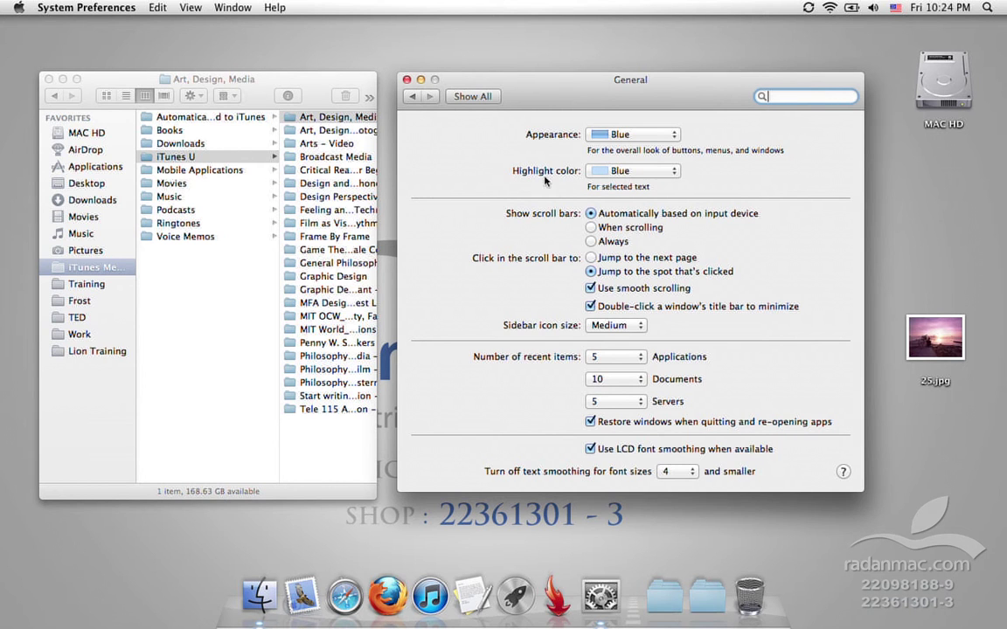
Open the Desktop & Screen Saver preferences and look through the list of available screen savers
click(472, 96)
click(483, 152)
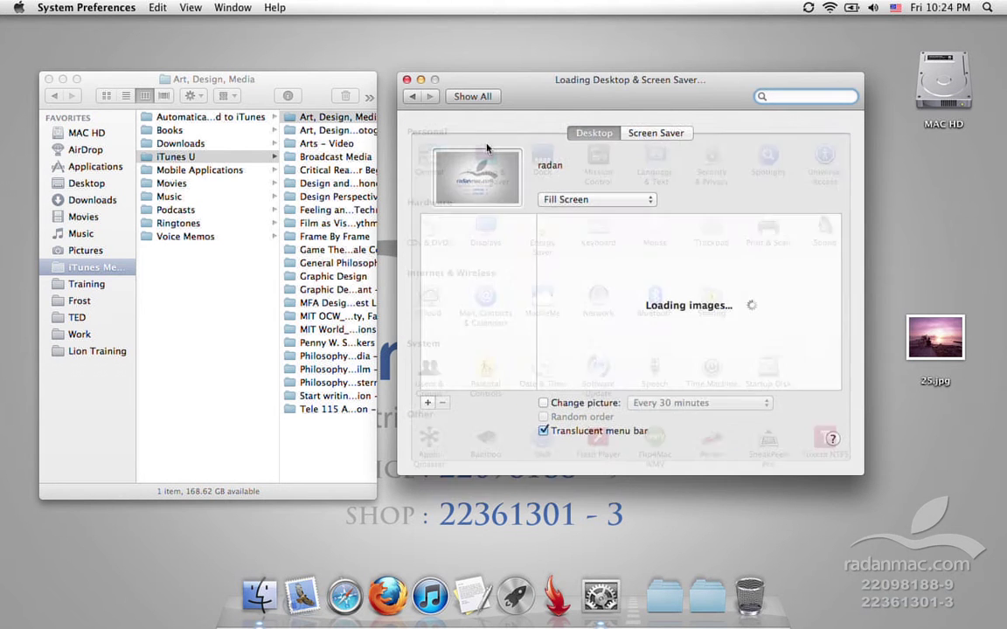
click(651, 135)
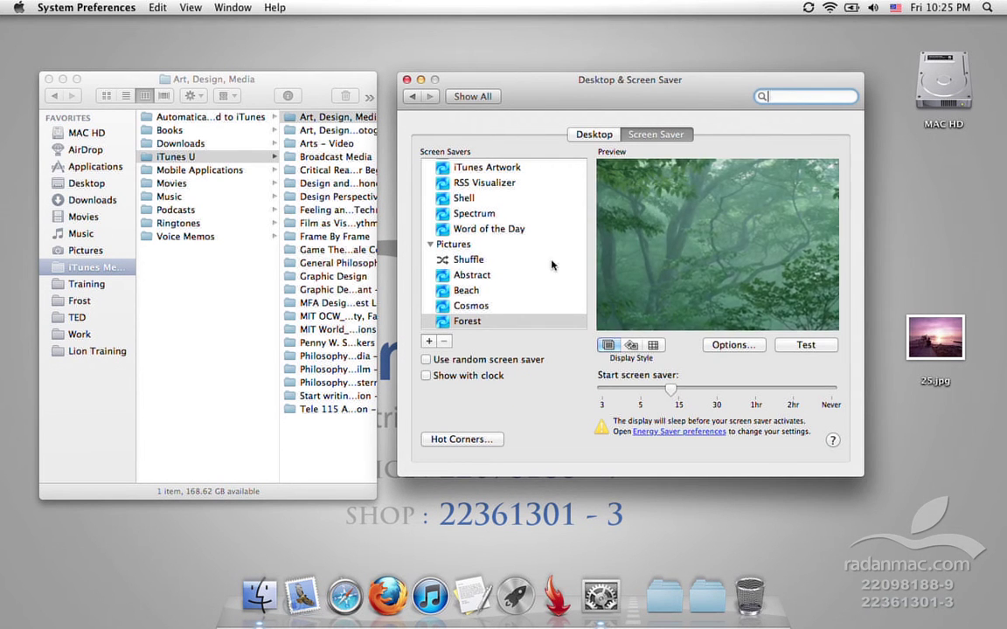
scroll(551, 265, up, 1)
scroll(542, 262, down, 5)
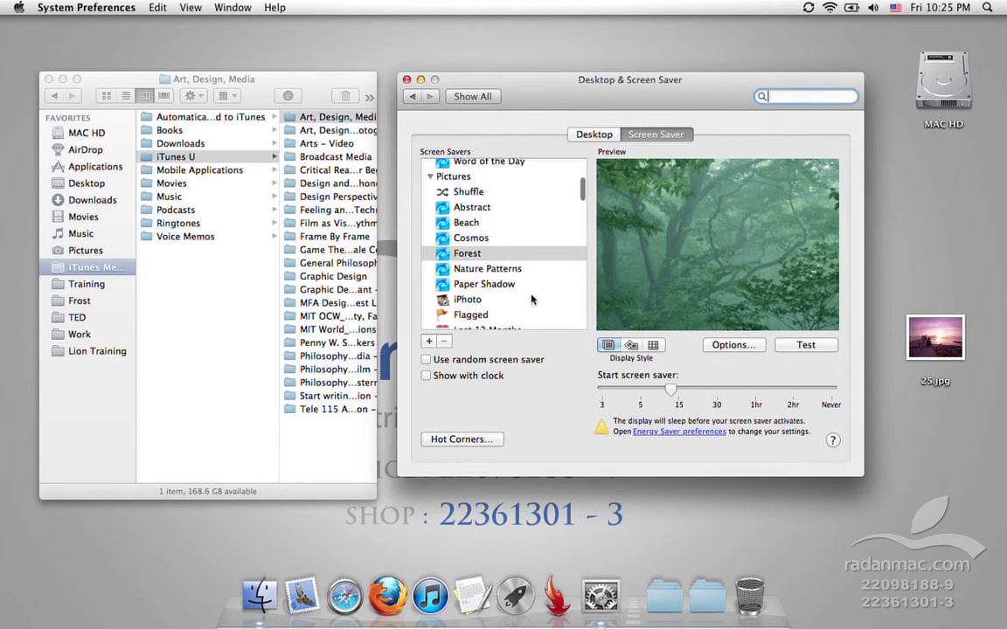
scroll(531, 300, up, 1)
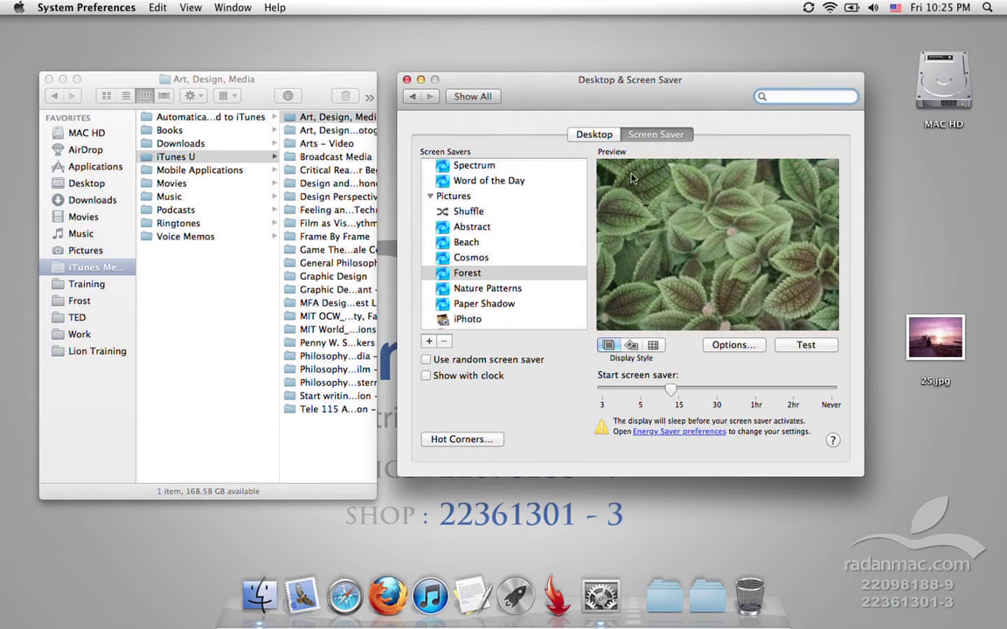
Set the desktop background to the Floating Leaves picture from Apple's Desktop Pictures
click(592, 135)
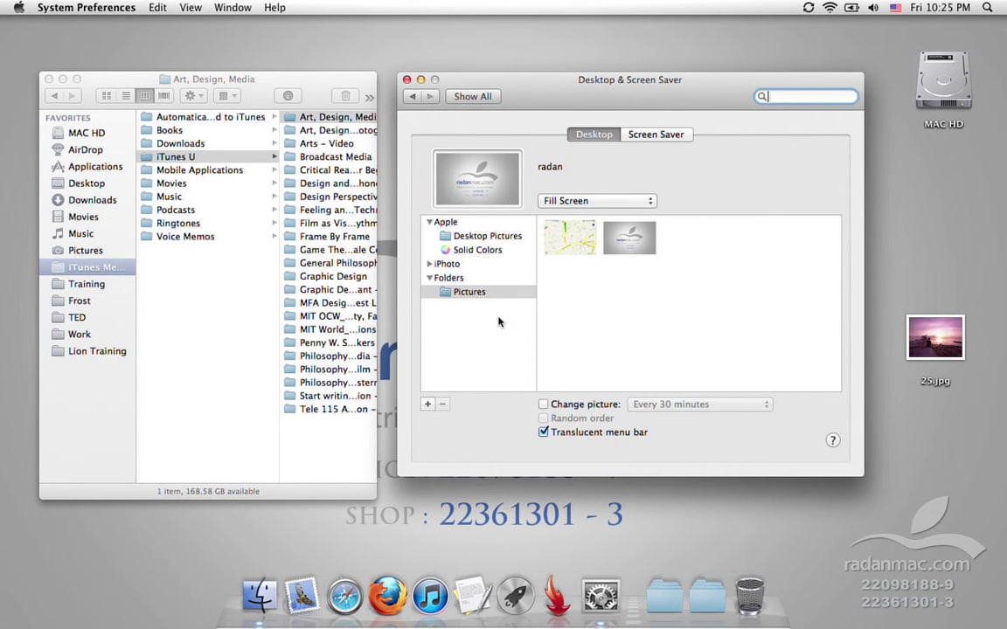
click(478, 236)
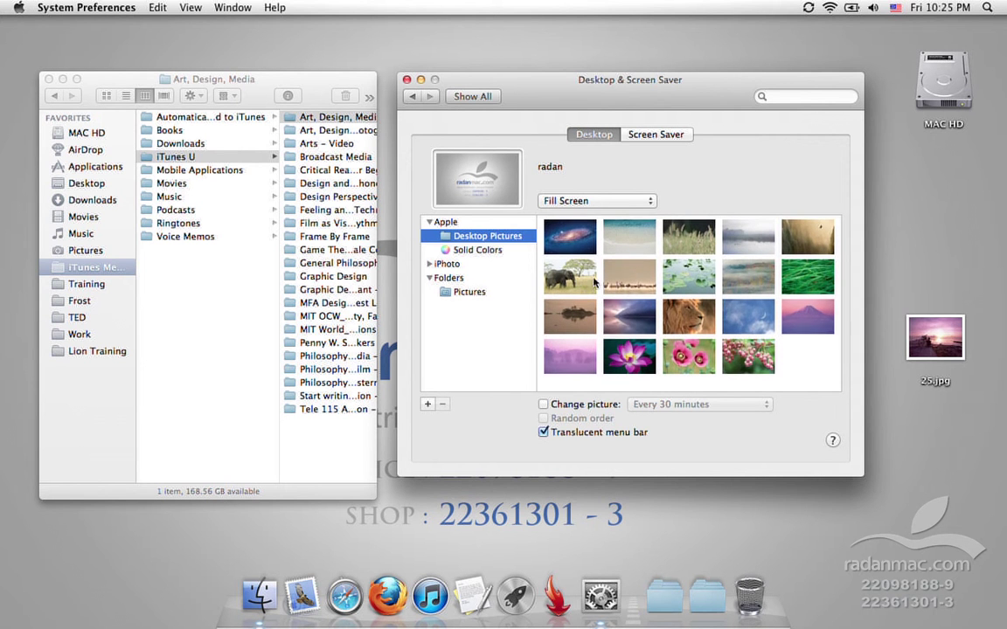
click(688, 277)
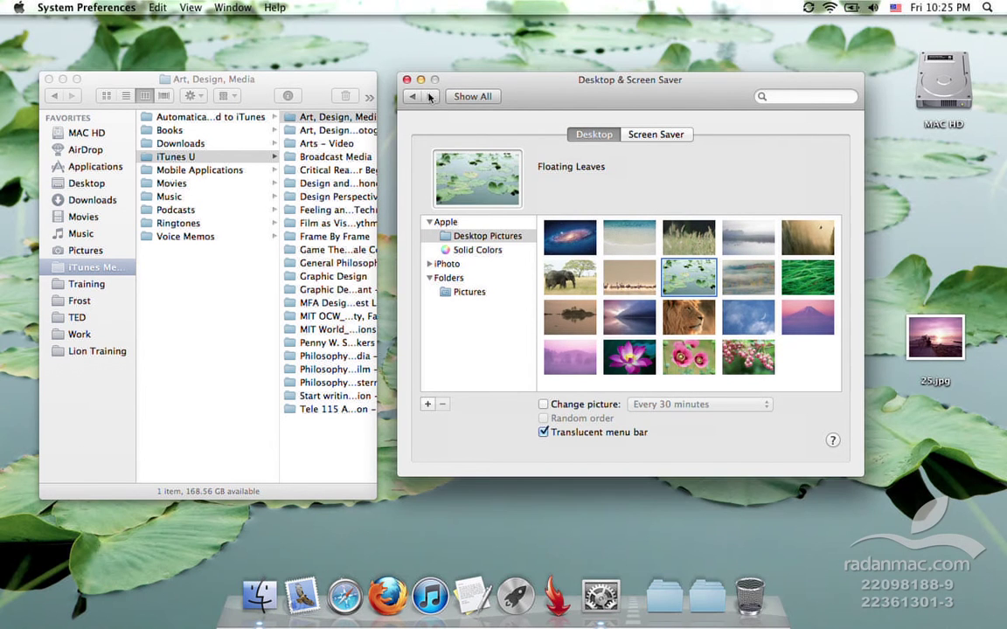
click(421, 79)
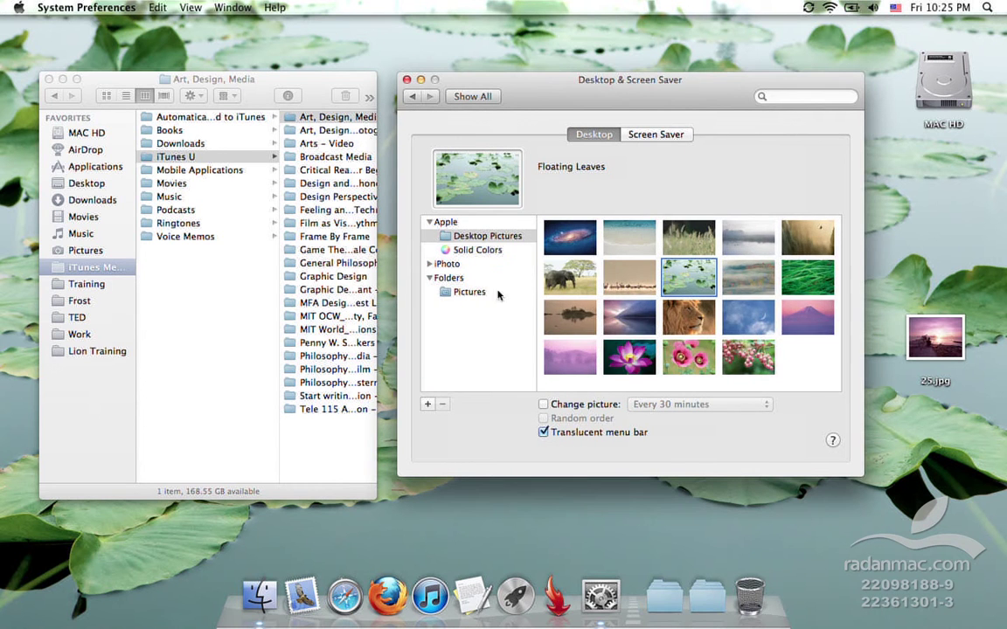
Set the desktop background to the radan picture from the Pictures folder, and move the preferences window slightly lower
click(459, 290)
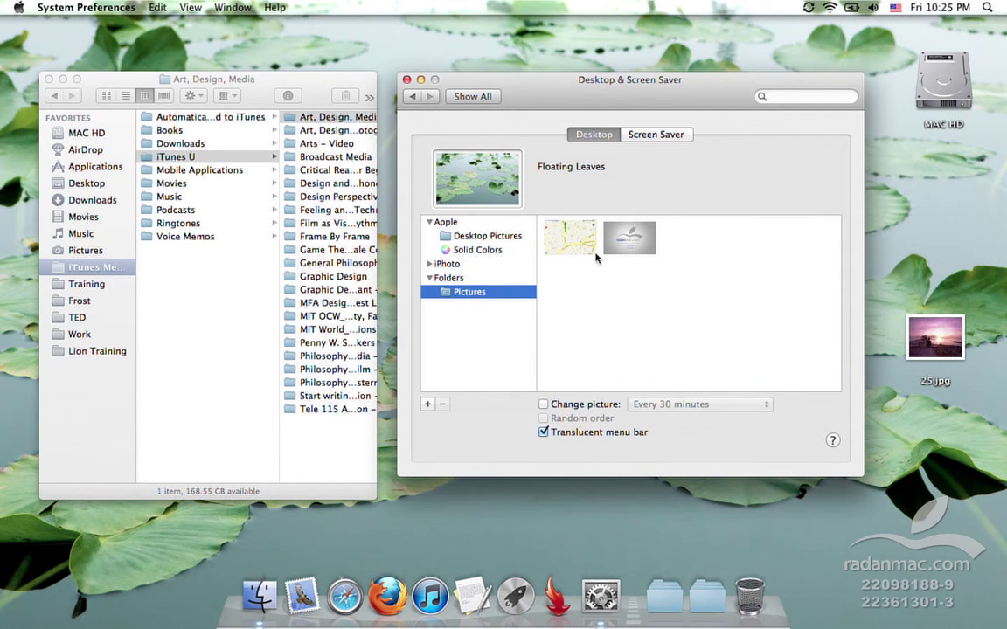
click(623, 247)
drag(616, 78, 604, 111)
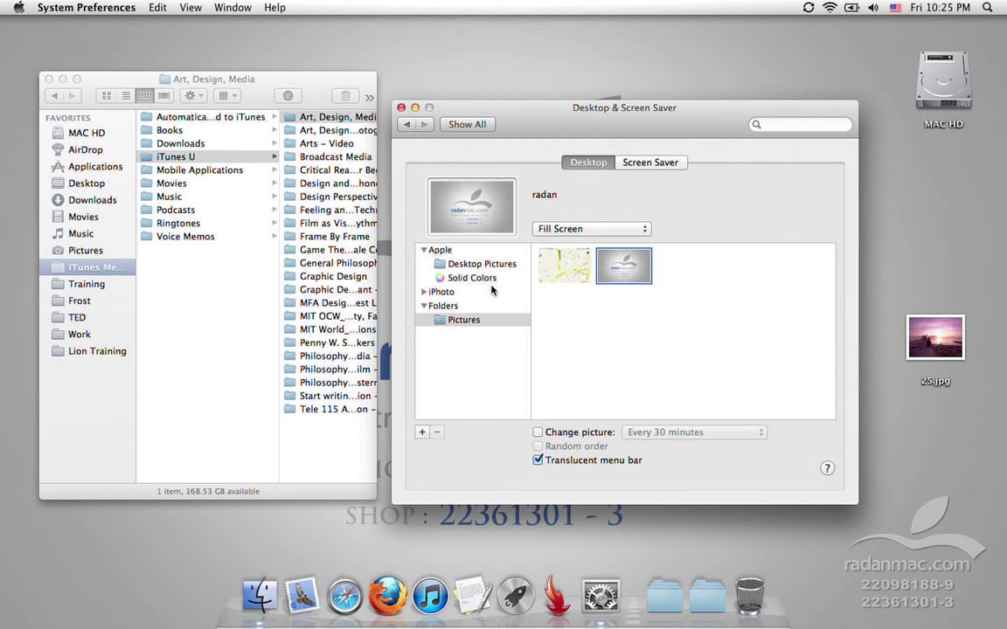
Set the desktop background to Apple's Lion picture, and turn the translucent menu bar off and back on
click(457, 262)
click(683, 344)
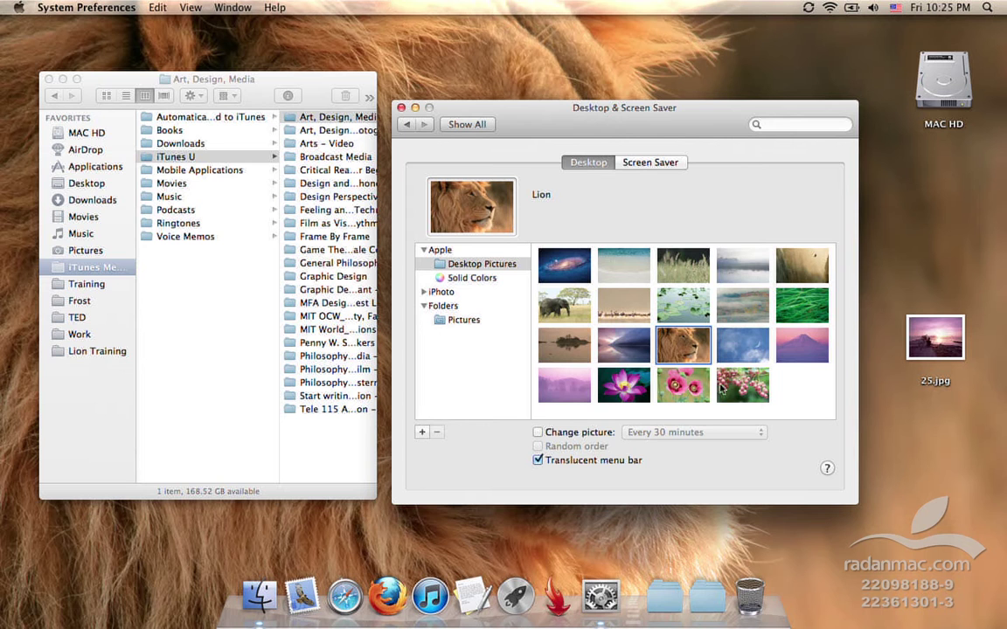
click(602, 463)
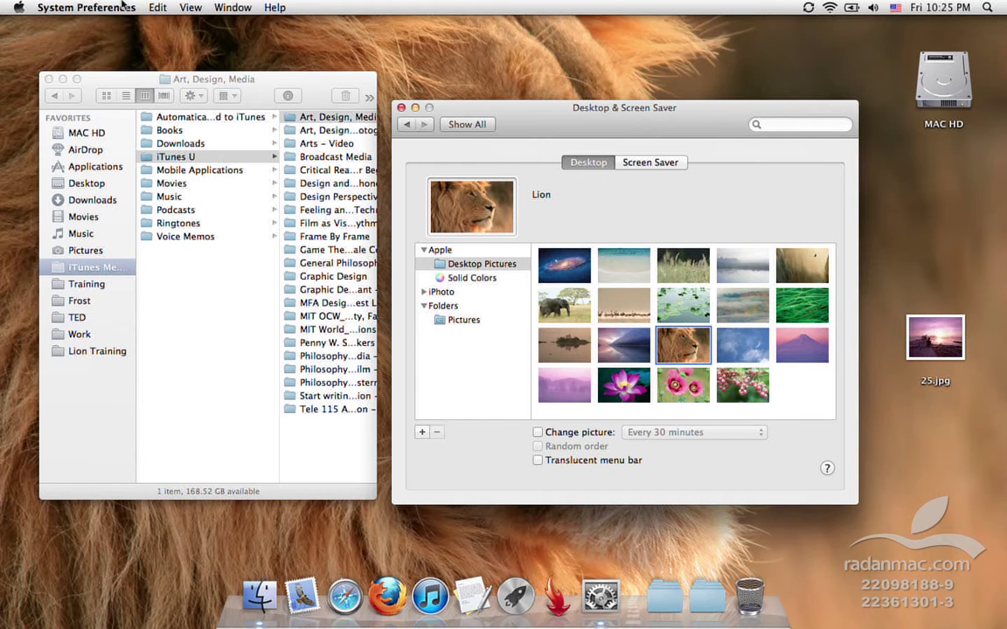
click(570, 461)
Bring back the radan picture from the Pictures folder as the desktop background, and shift the preferences window down
click(464, 320)
click(623, 265)
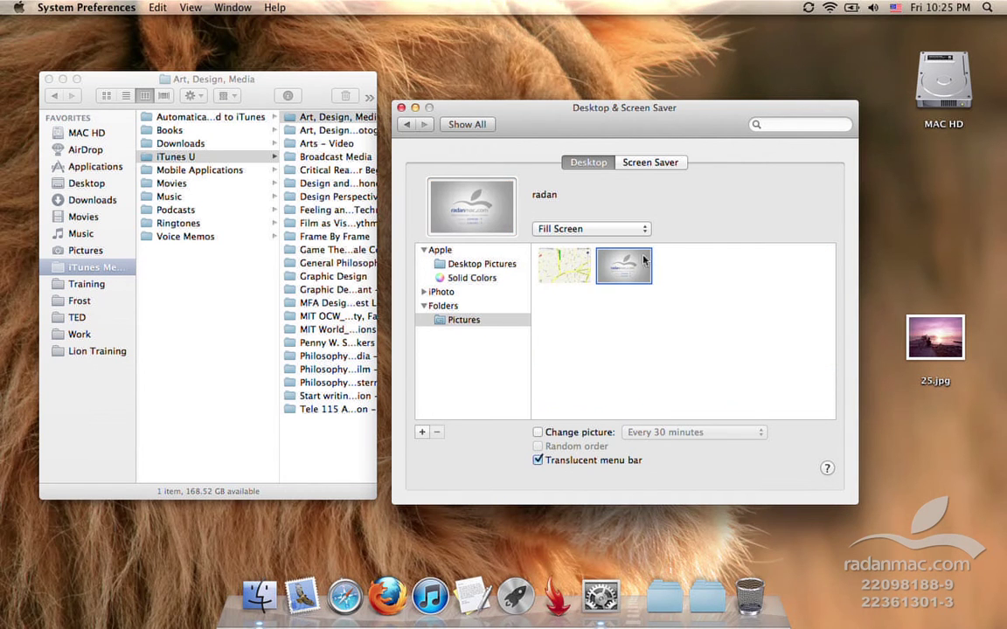
drag(685, 127, 701, 153)
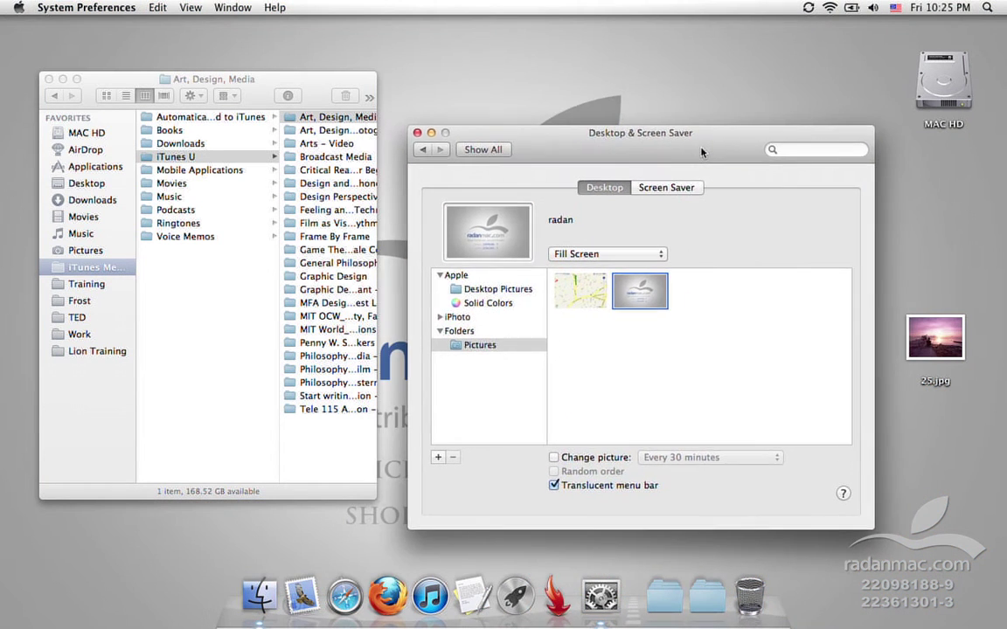
Set the 25.jpg image from the desktop as the background picture, and move the preferences window back up
drag(953, 327, 492, 229)
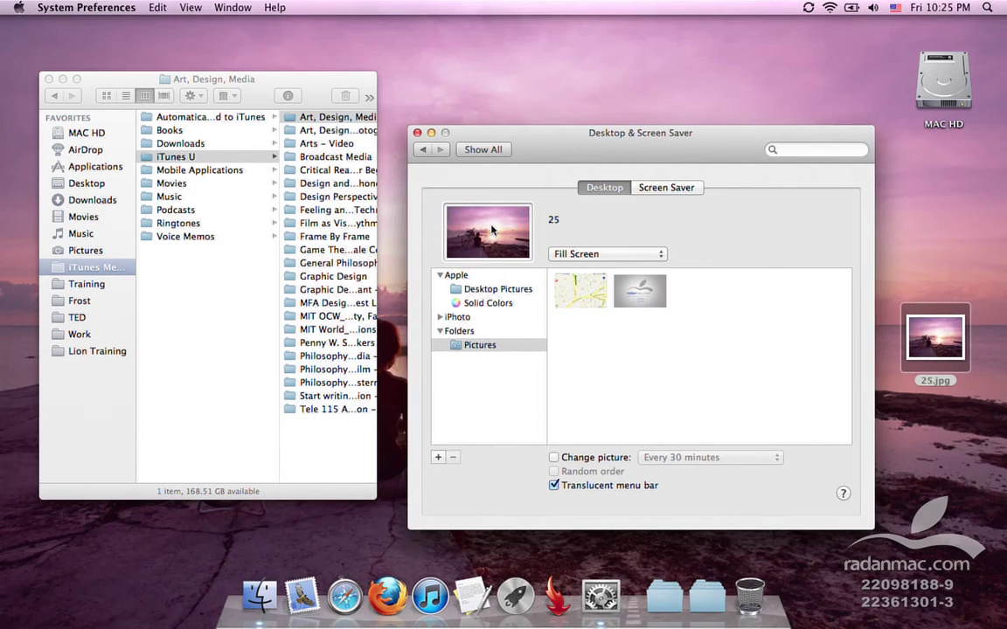
mouse_move(542, 158)
mouse_down()
mouse_move(528, 192)
mouse_move(568, 481)
mouse_move(532, 232)
mouse_move(536, 140)
mouse_up()
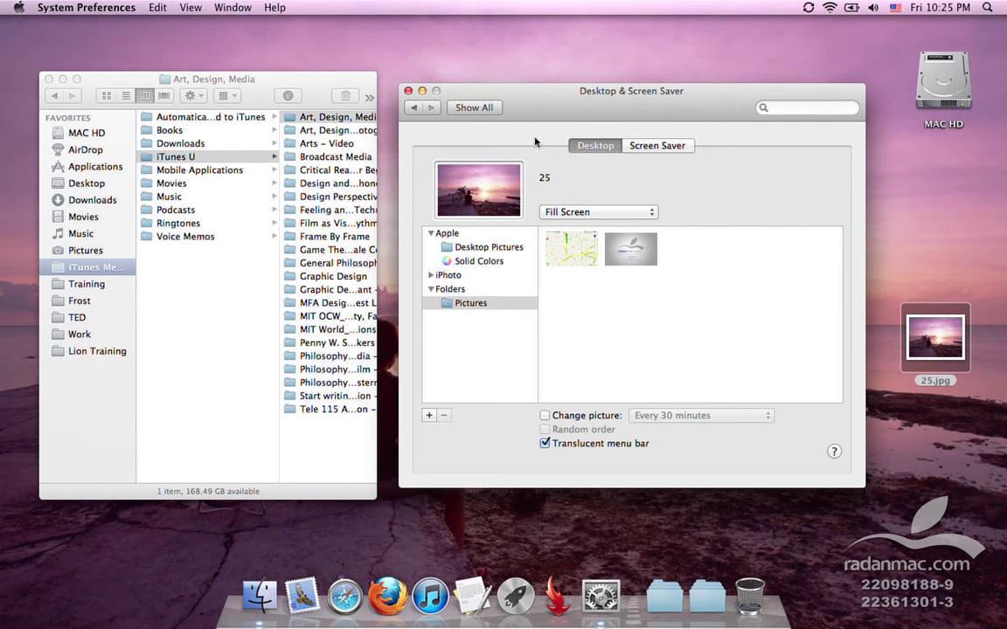
Open the Dock preferences and reduce the Dock's size slightly
click(473, 107)
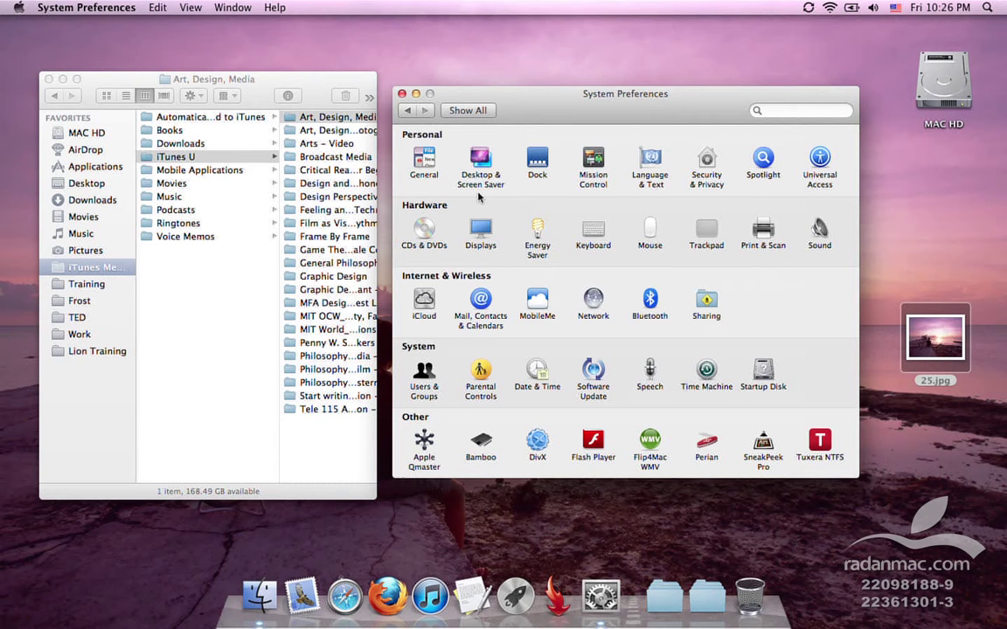
click(536, 160)
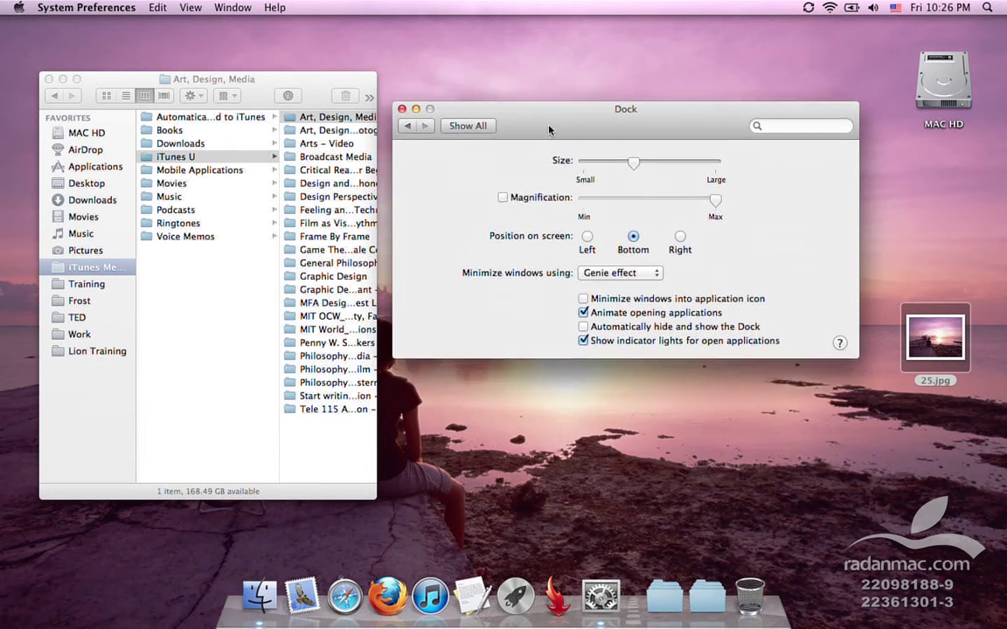
mouse_move(627, 181)
mouse_down()
mouse_move(658, 179)
mouse_move(589, 175)
mouse_move(620, 178)
mouse_up()
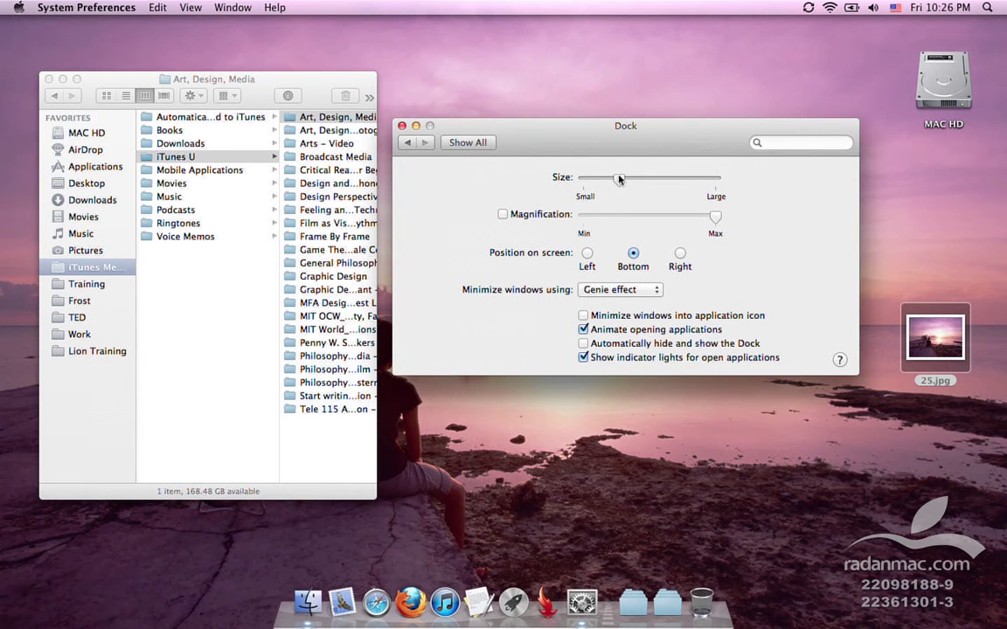
Try Dock magnification at its maximum level, and turn it off again
click(504, 215)
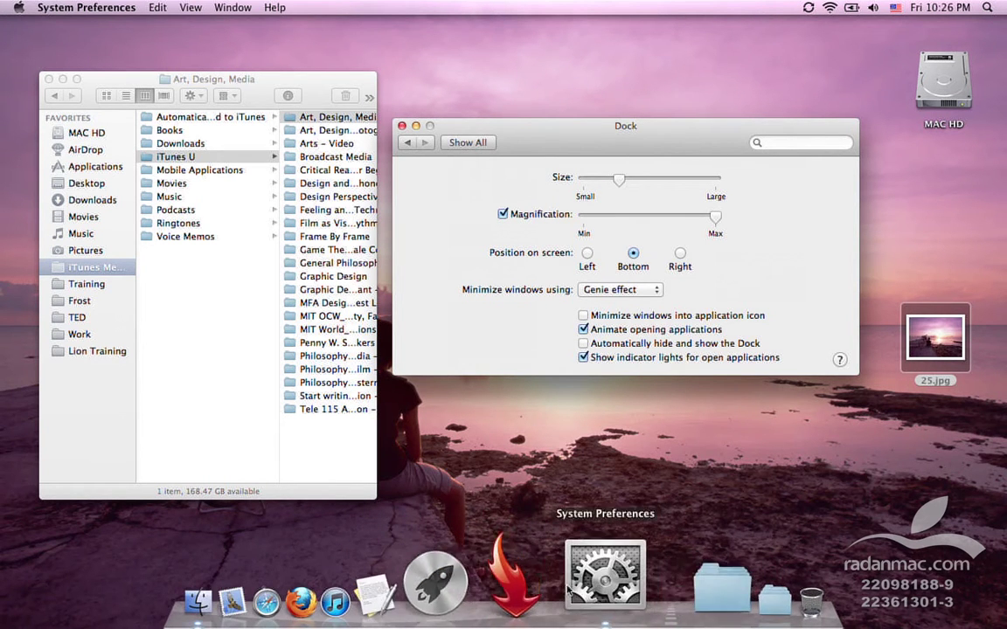
click(502, 214)
drag(629, 157, 629, 180)
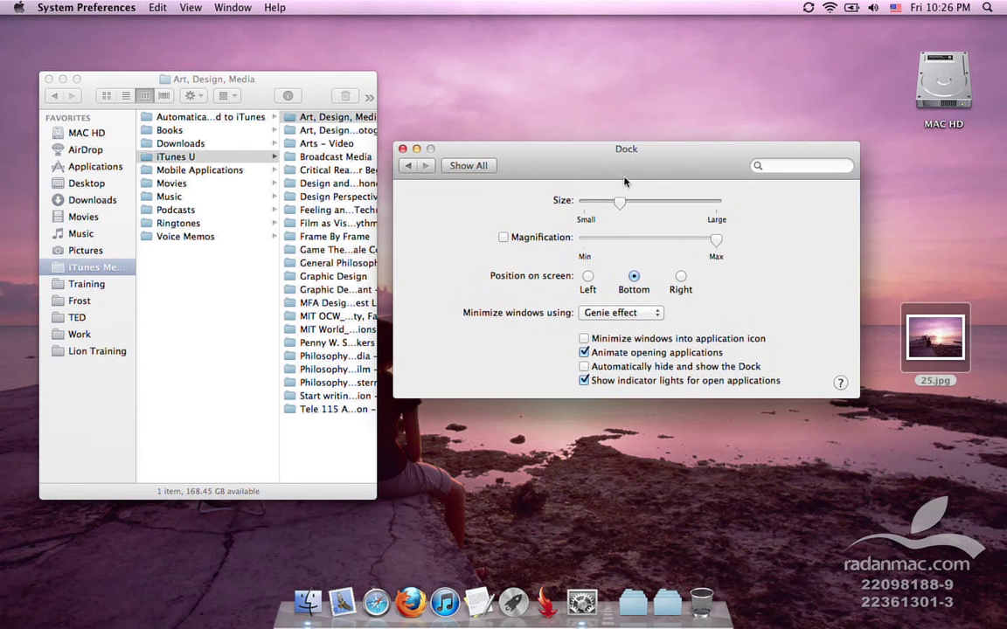
Try the Left position for the Dock, and set its position on screen to Right
click(586, 276)
click(680, 276)
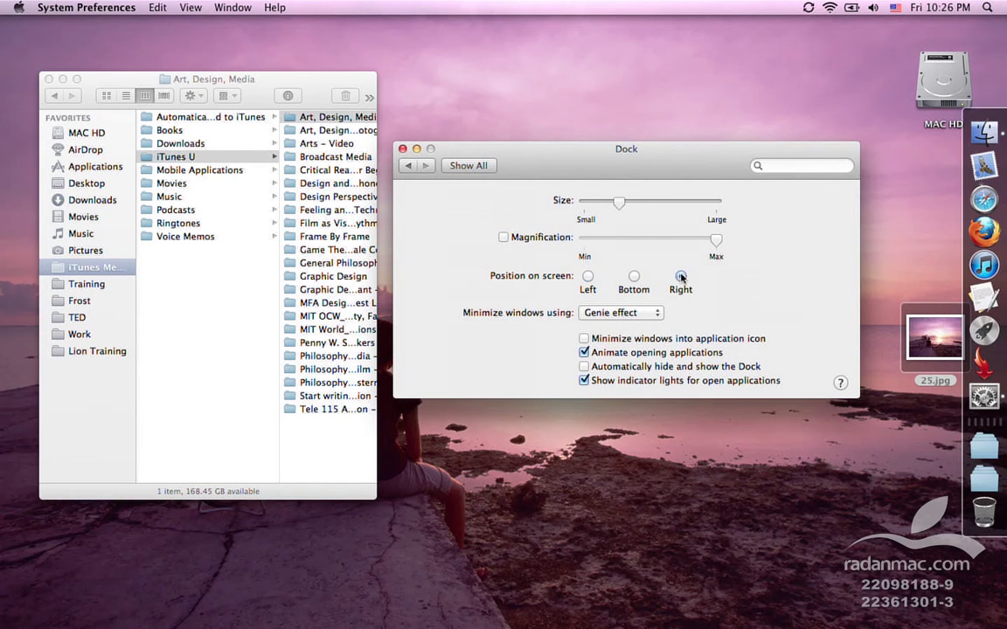
Set the Dock's position on screen to Bottom, and look through the minimize effects, keeping Genie effect
click(633, 276)
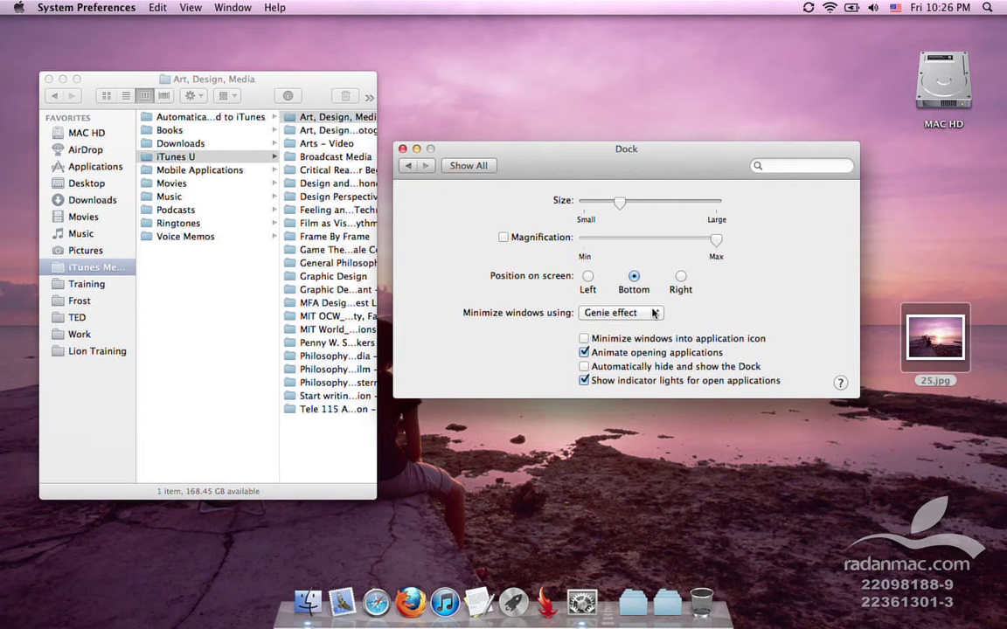
click(652, 313)
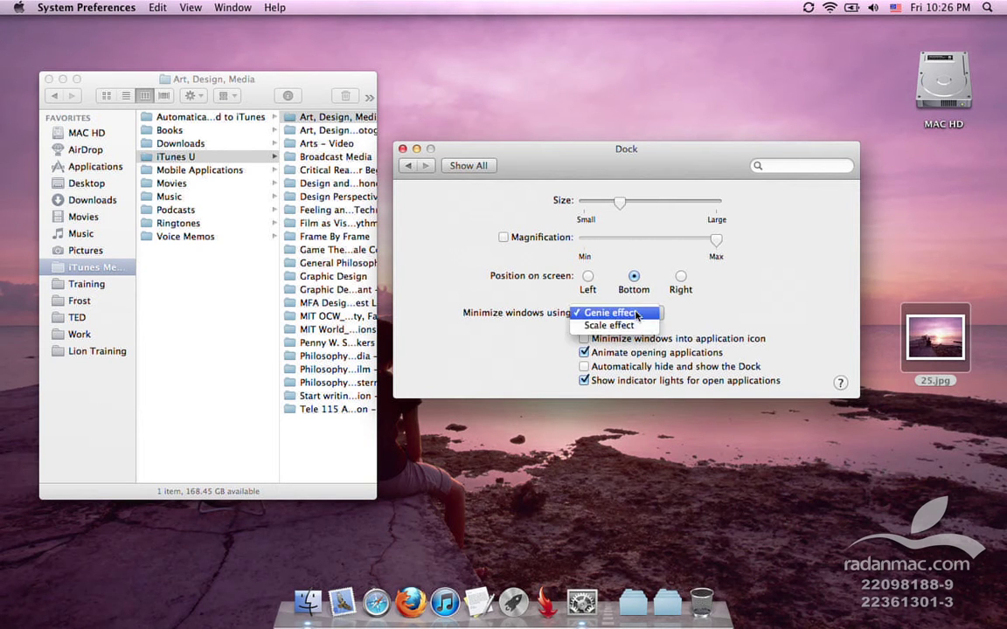
click(645, 326)
click(648, 313)
click(646, 301)
Minimize the Art, Design, Media Finder window in slow motion to show the Genie effect
click(237, 83)
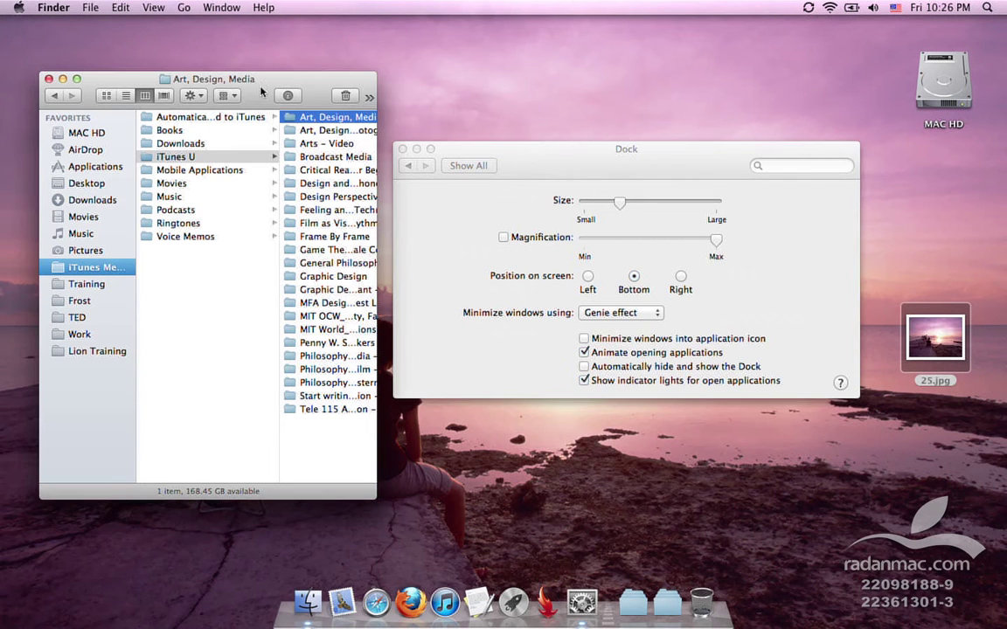
shift+click(64, 82)
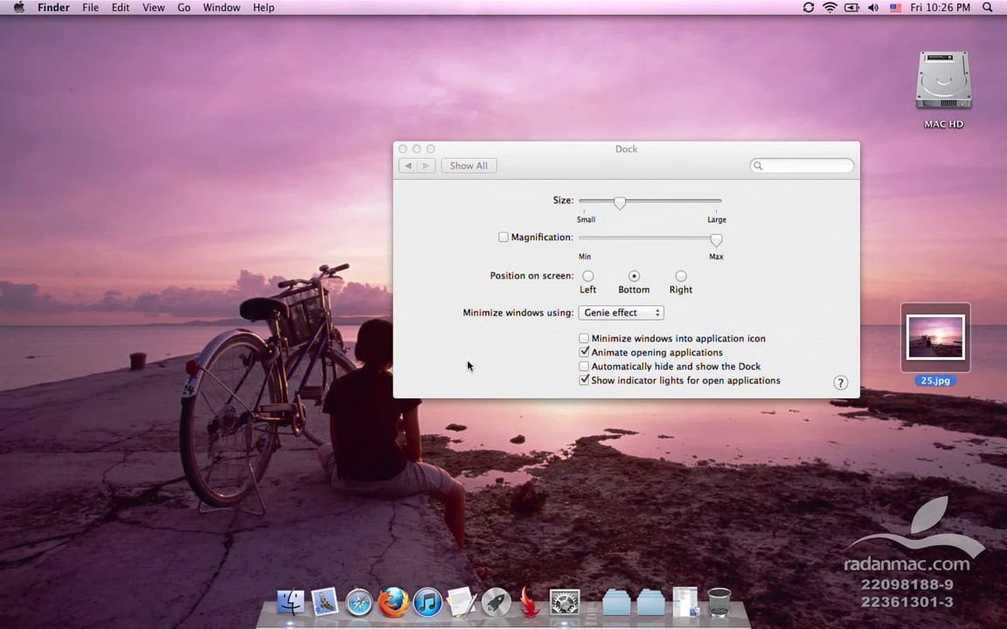
Set windows to minimize using Scale effect, and test it by restoring and minimizing the Finder window again
click(656, 313)
click(612, 328)
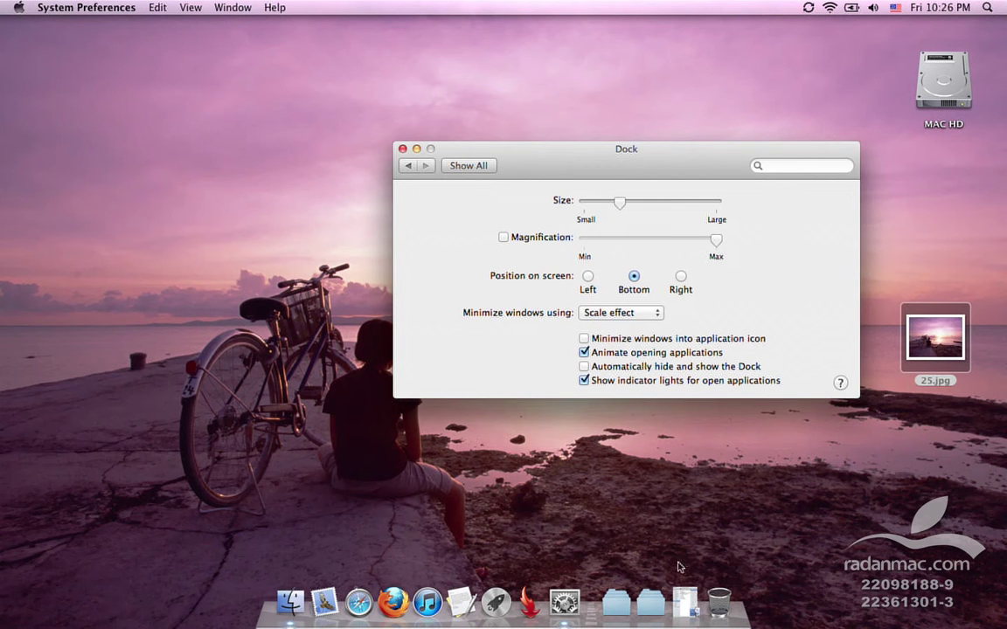
click(684, 602)
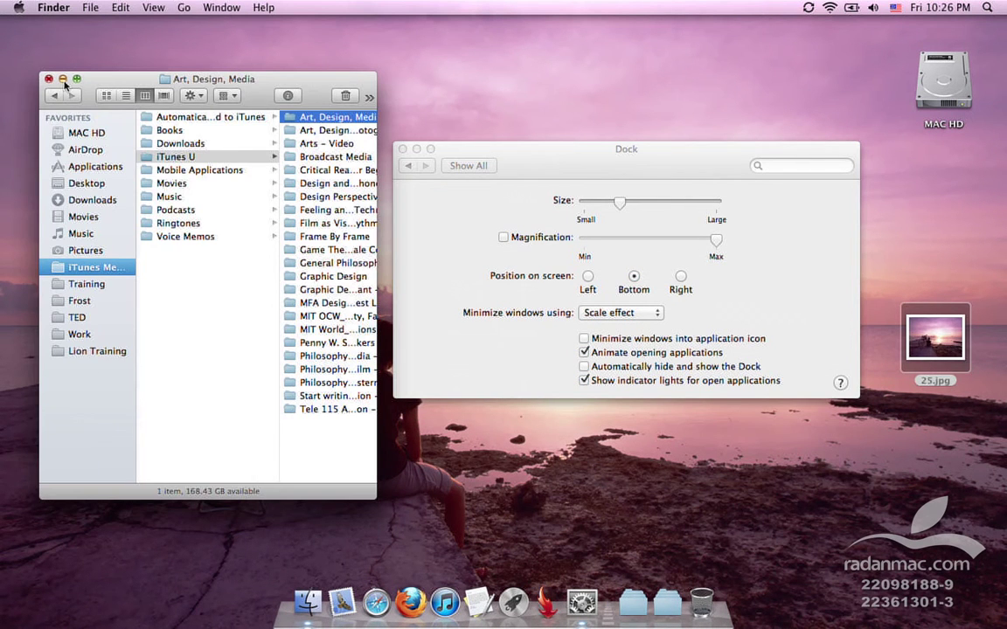
click(63, 79)
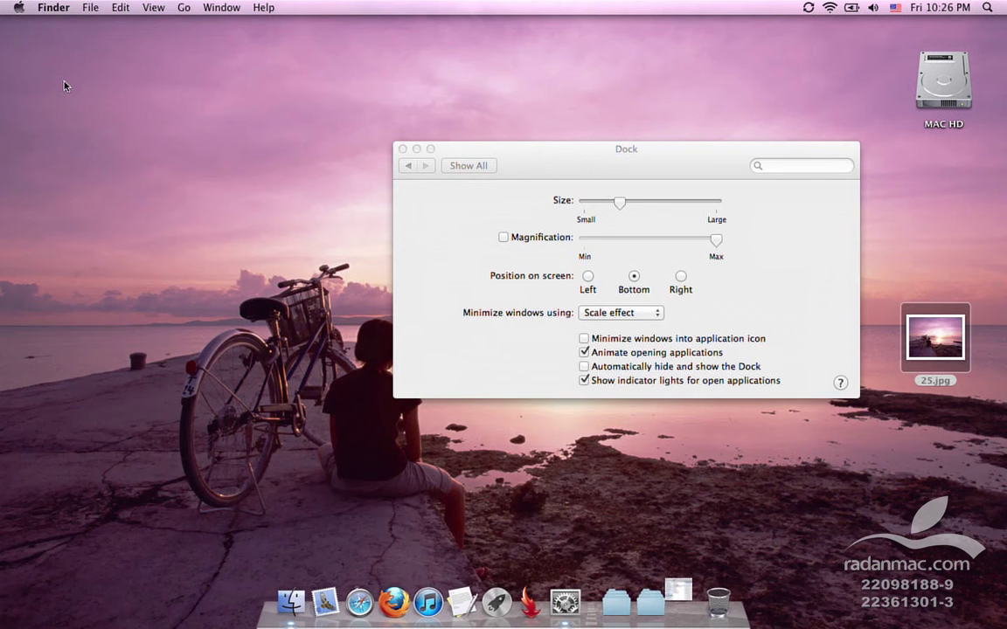
Turn on Minimize windows into application icon, restore the Finder window from the Dock, and set the minimize effect to Genie effect
click(508, 311)
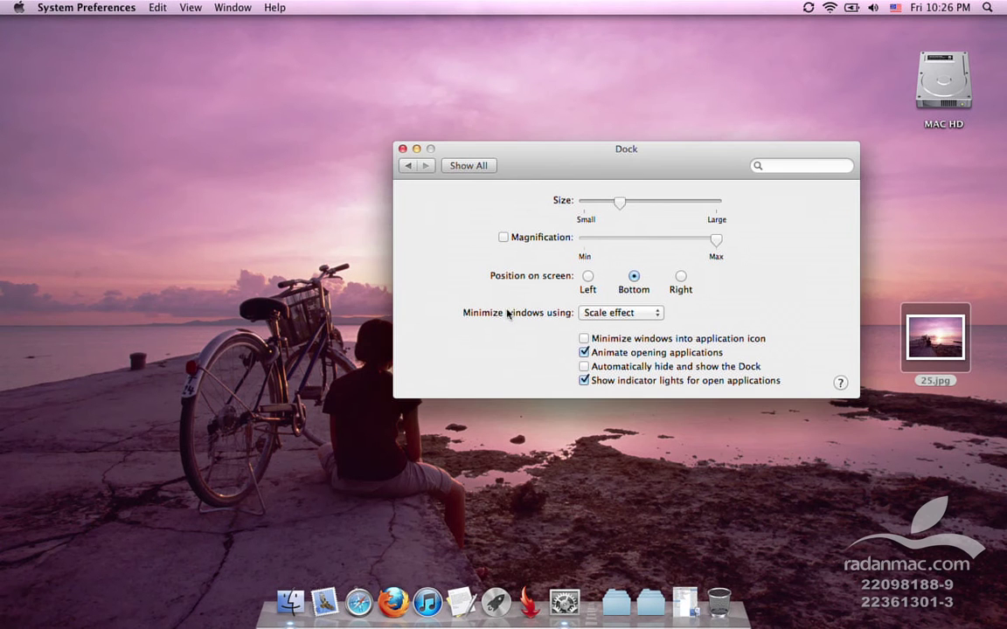
click(584, 339)
click(685, 602)
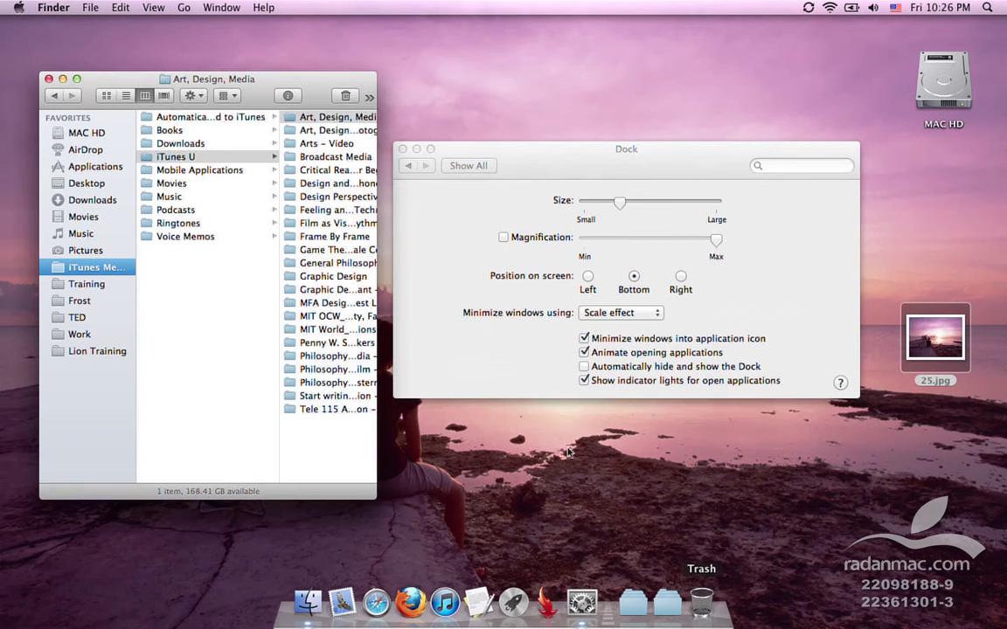
click(605, 312)
click(607, 301)
Minimize the Finder window into its application icon and restore it from the Finder icon in the Dock
click(308, 421)
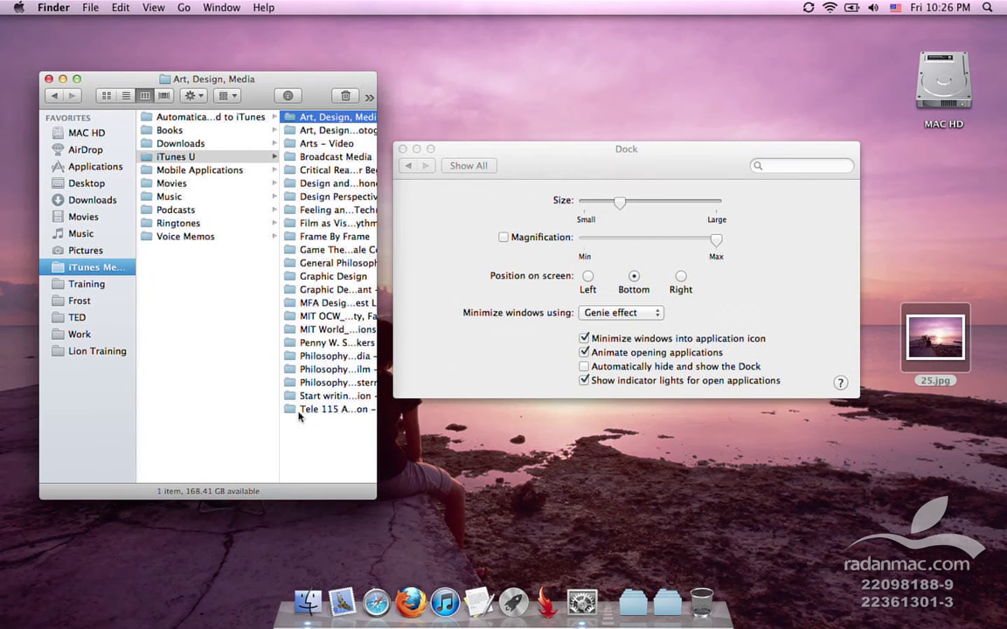
click(62, 78)
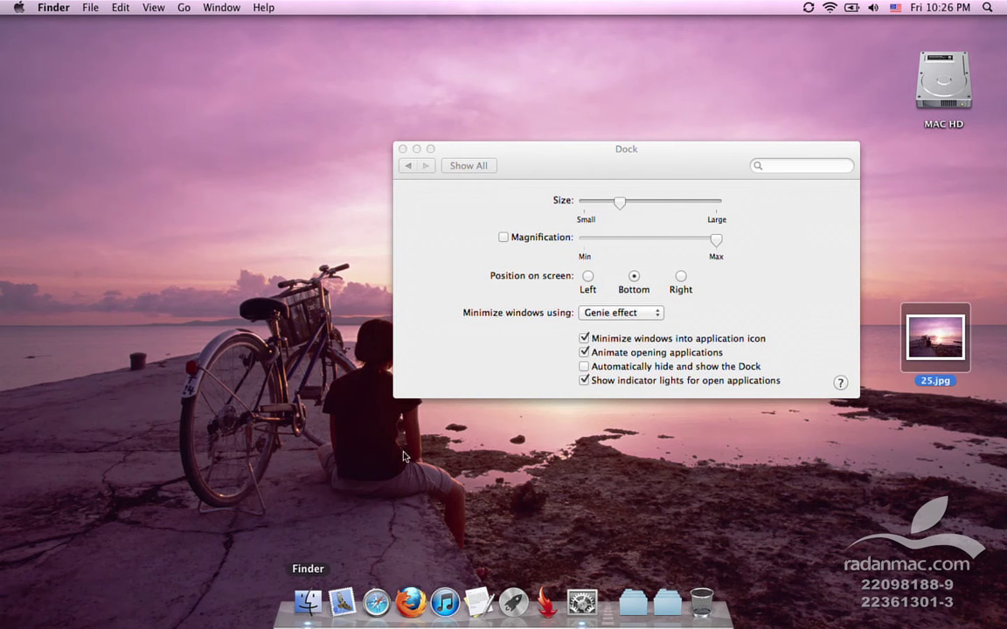
click(513, 366)
click(306, 603)
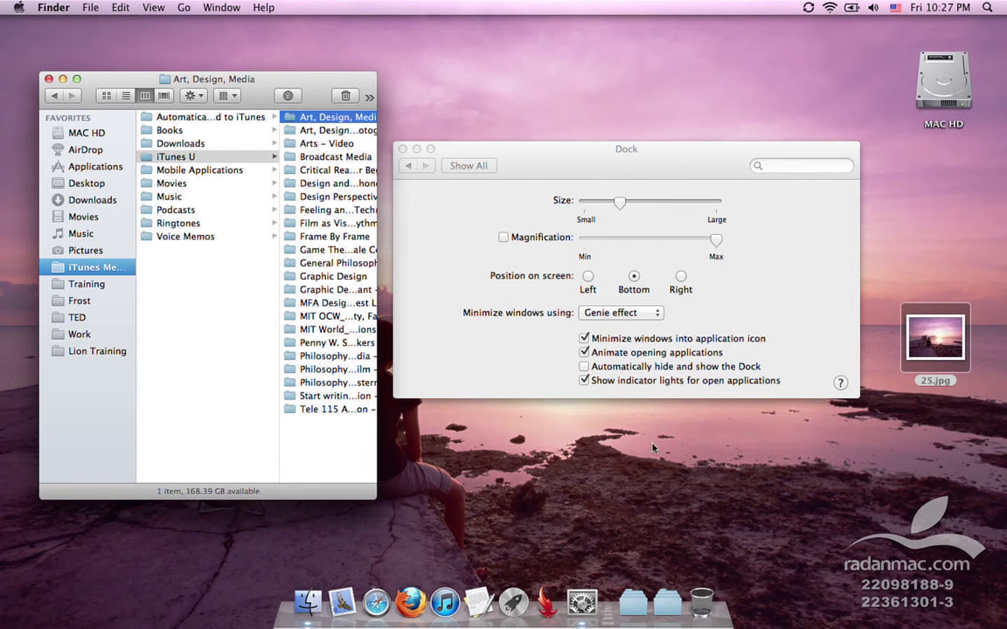
Turn off Minimize windows into application icon, and test the opening animation by launching and quitting Firefox and opening TextEdit
click(624, 341)
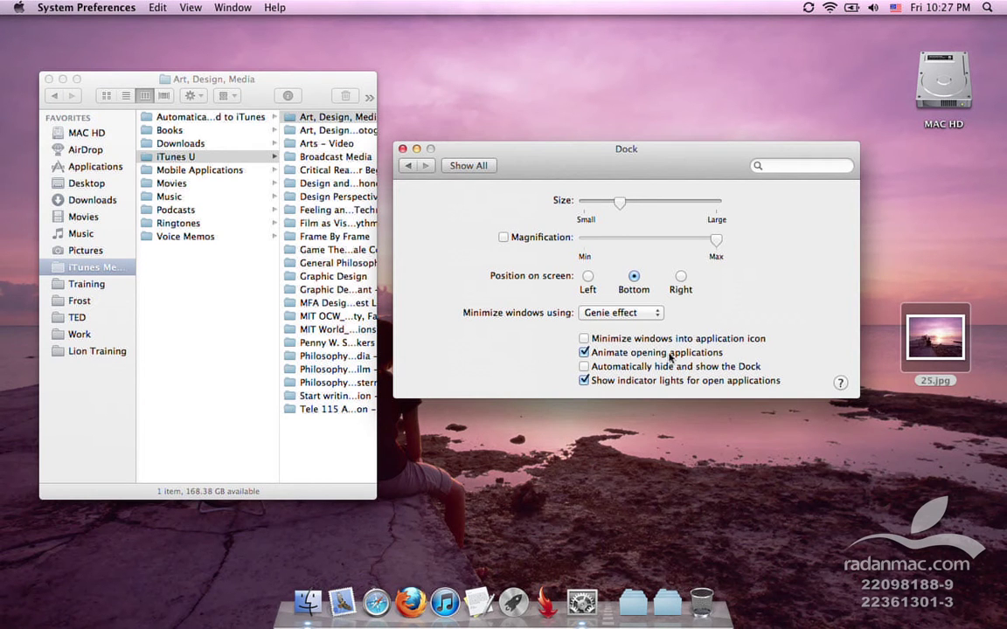
click(410, 603)
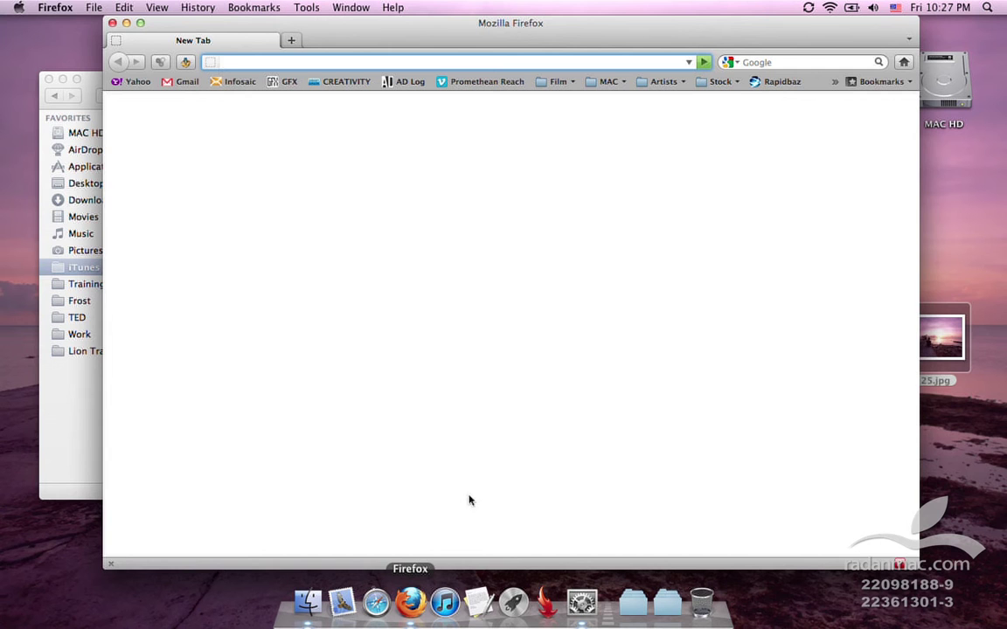
key(super+q)
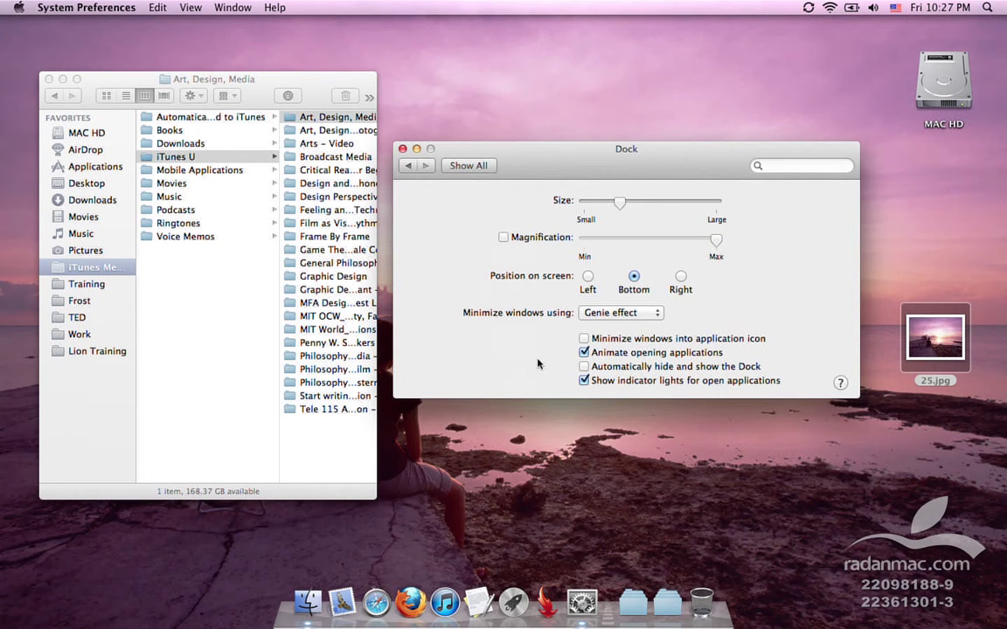
click(486, 602)
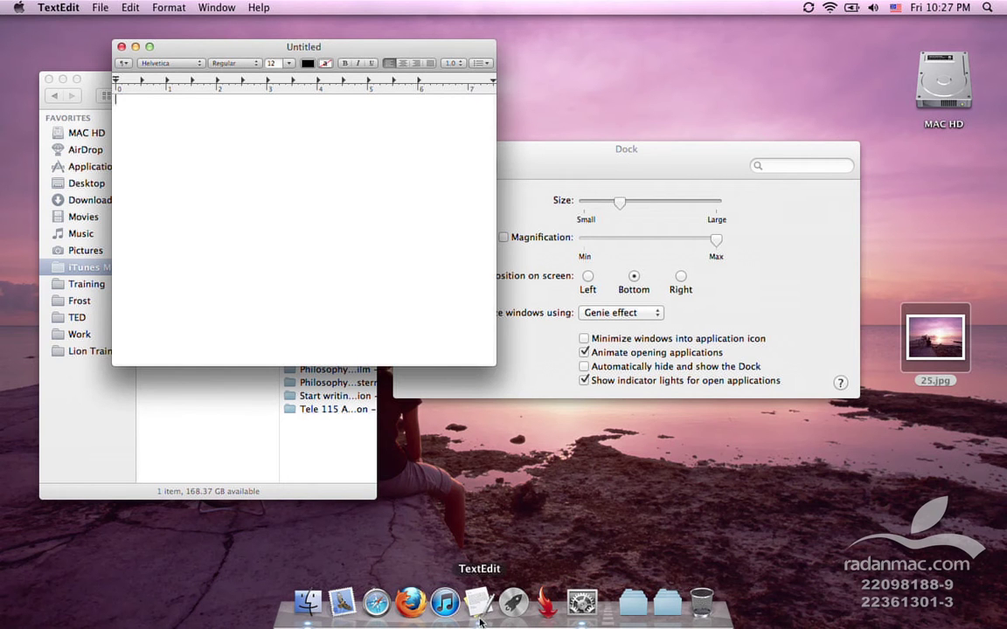
click(536, 367)
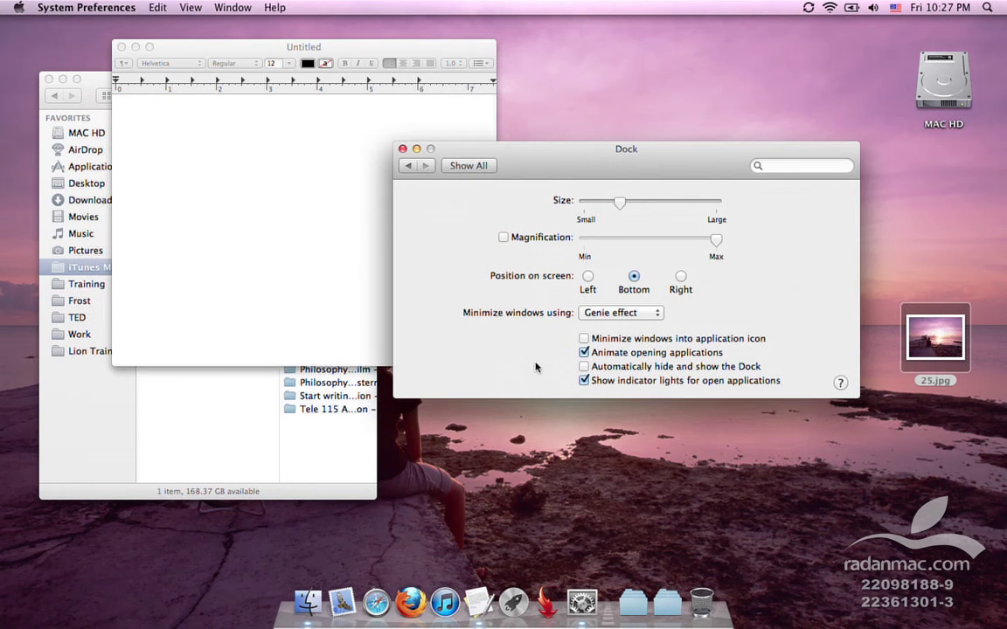
Try the indicator lights option for open applications by switching it off and on again
click(617, 382)
click(619, 384)
Turn on automatic hiding and showing of the Dock, and toggle Dock hiding several times
click(584, 366)
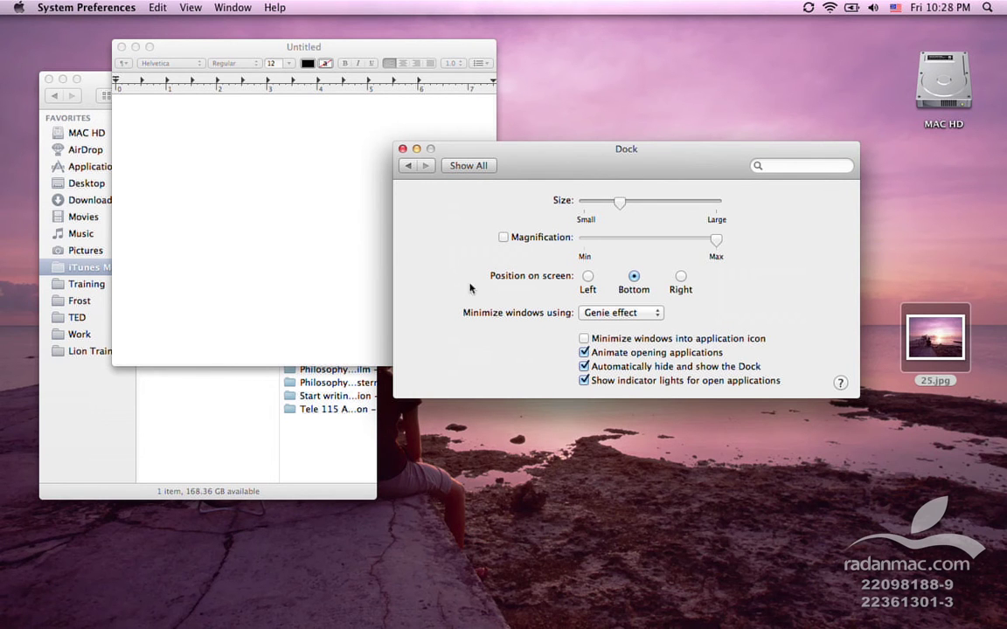
key(super+alt+d)
key(super+alt+d)
key(super+alt+d)
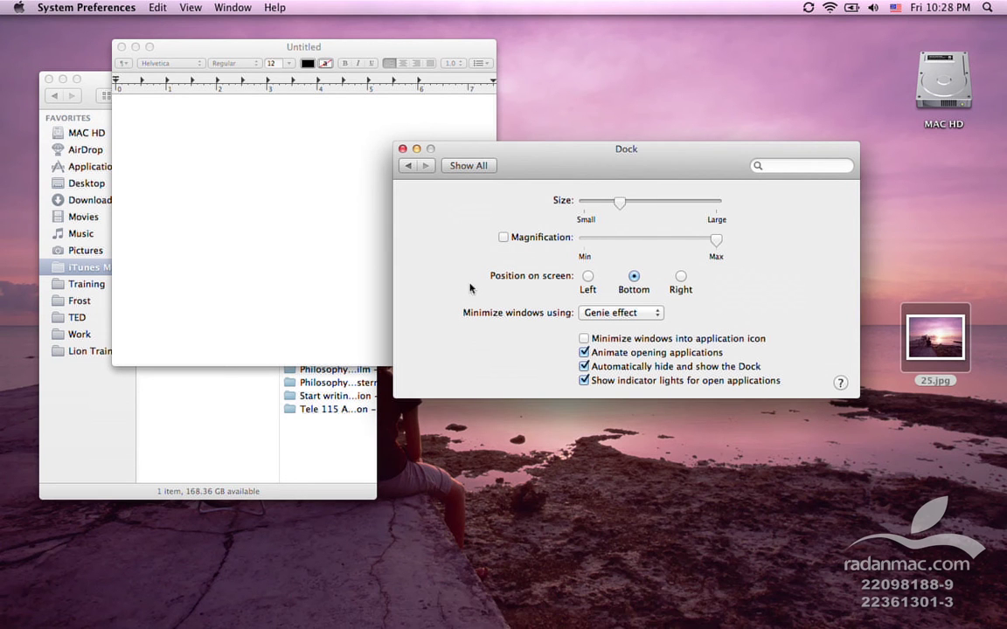